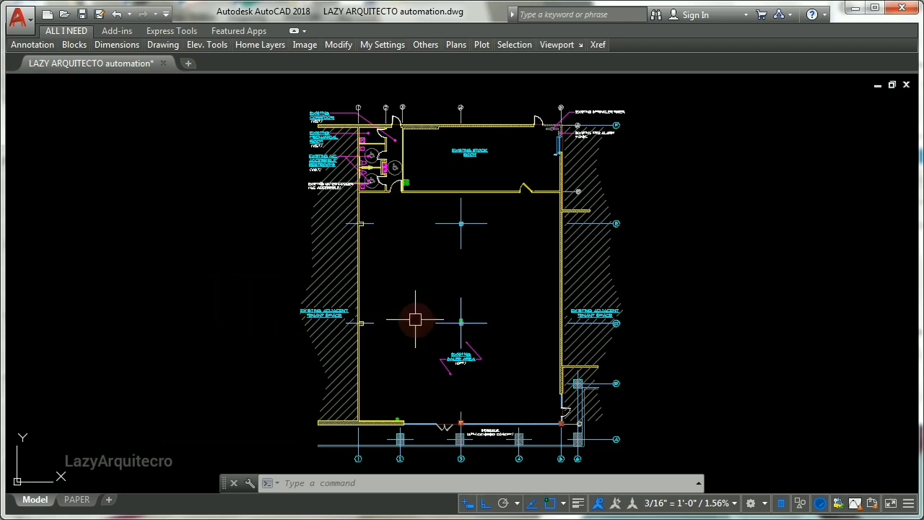
Open the user interface customization editor (CUI) and expand the palettes of THE LAZY ARQUITECTO workspace
type("CUI")
key("Return")
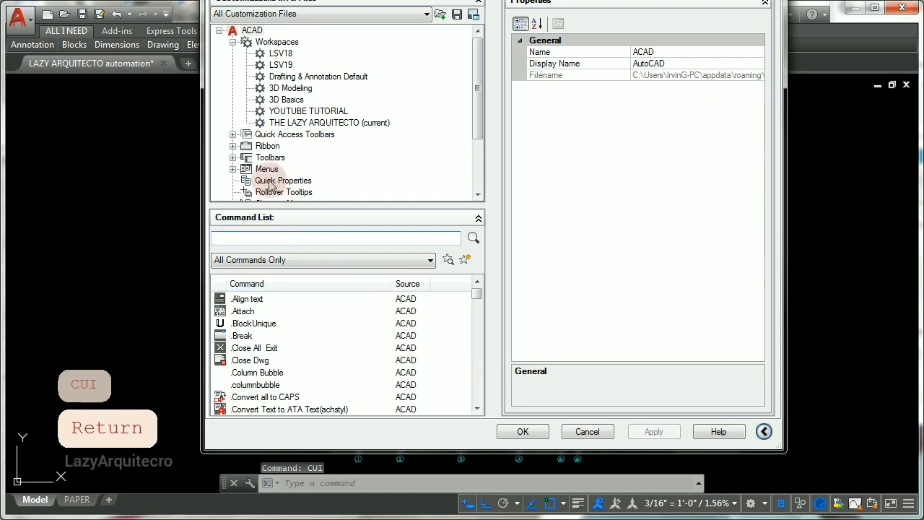
left_click(285, 124)
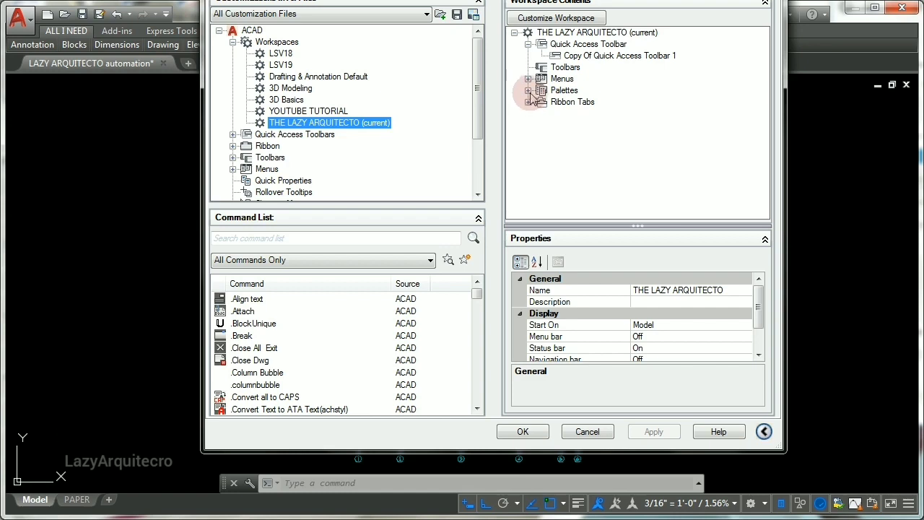
left_click(529, 91)
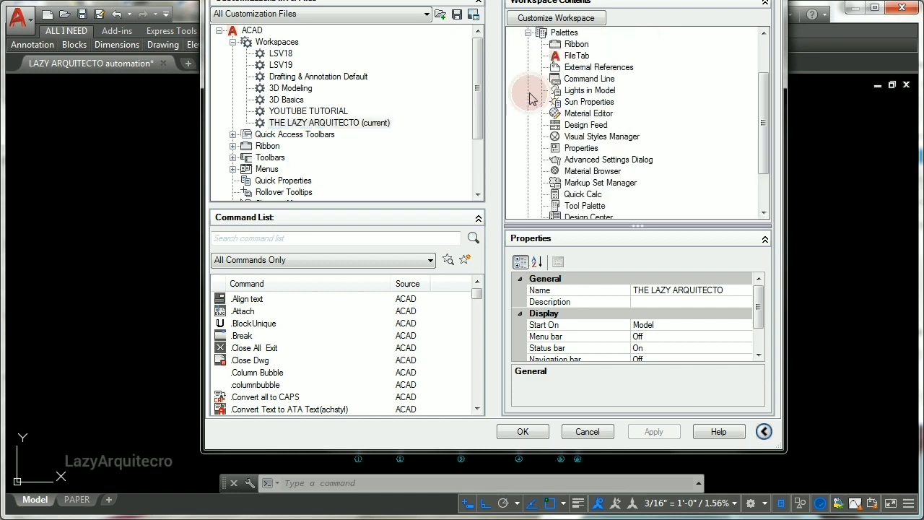
Set the workspace's External References palette to be shown (Show: Yes)
left_click(584, 80)
left_click(593, 78)
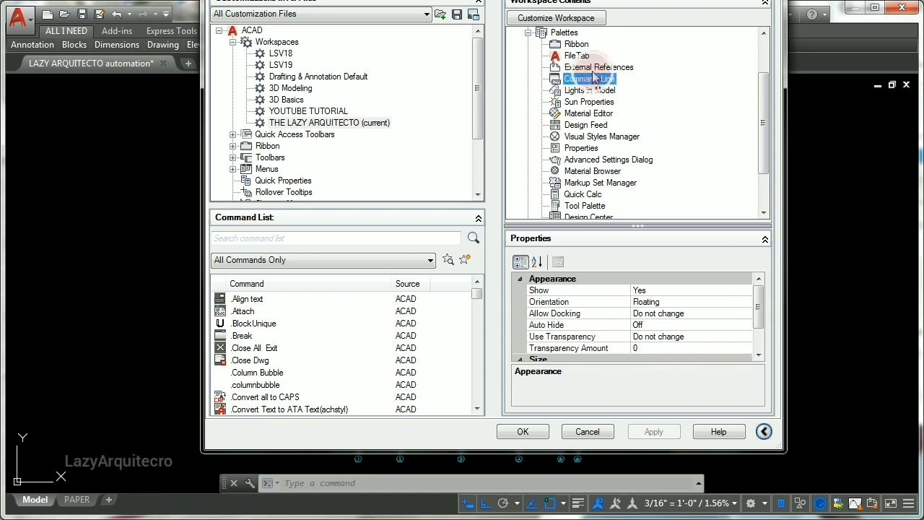
left_click(600, 67)
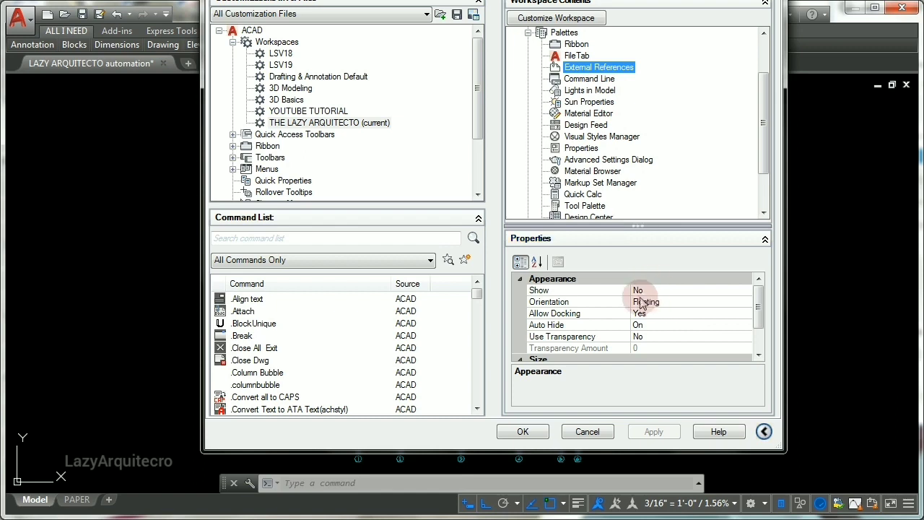
left_click(671, 290)
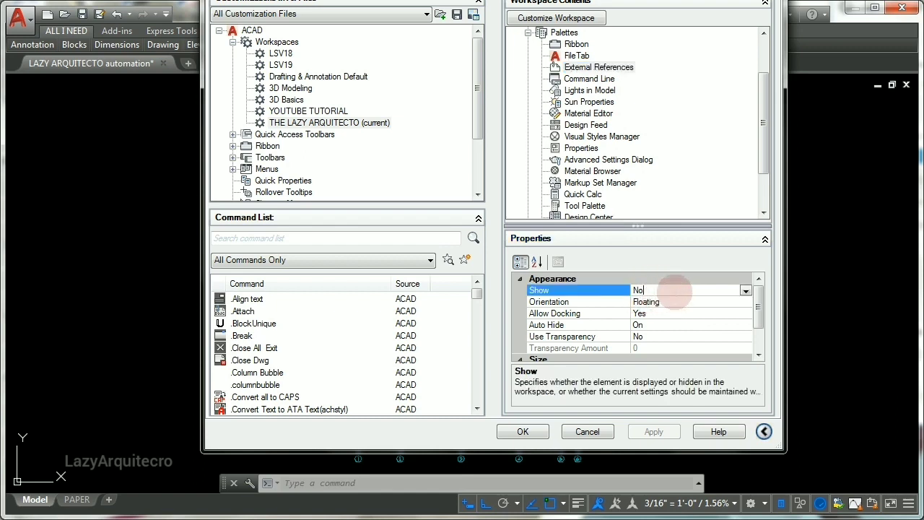
left_click(745, 291)
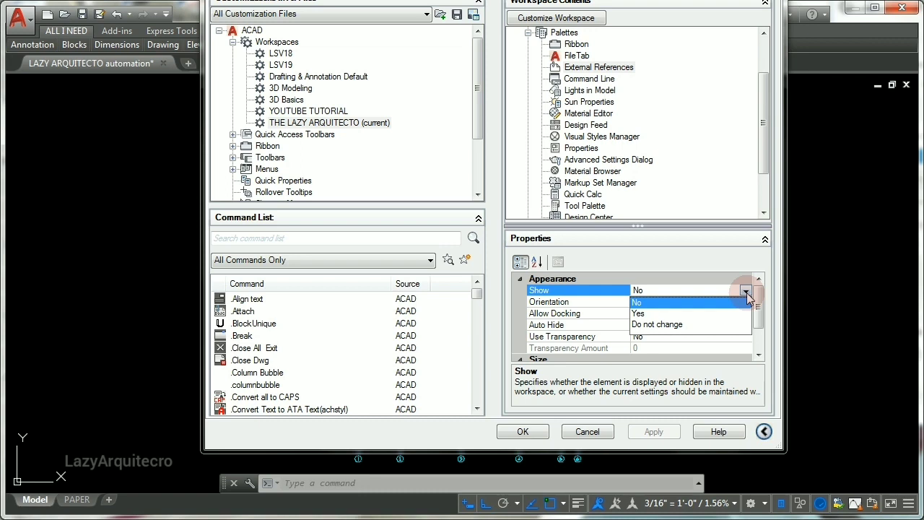
left_click(640, 314)
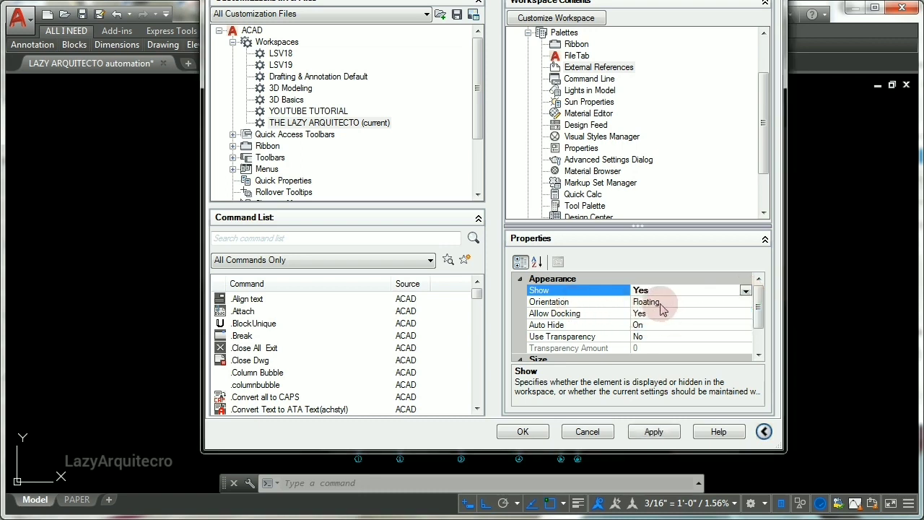
Set the External References palette's orientation to Left, apply the customization and close the editor
left_click(663, 306)
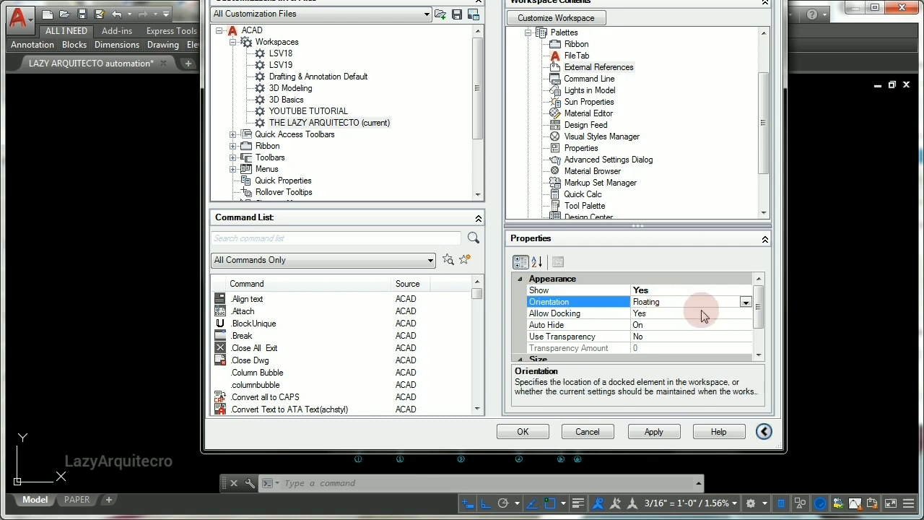
left_click(746, 302)
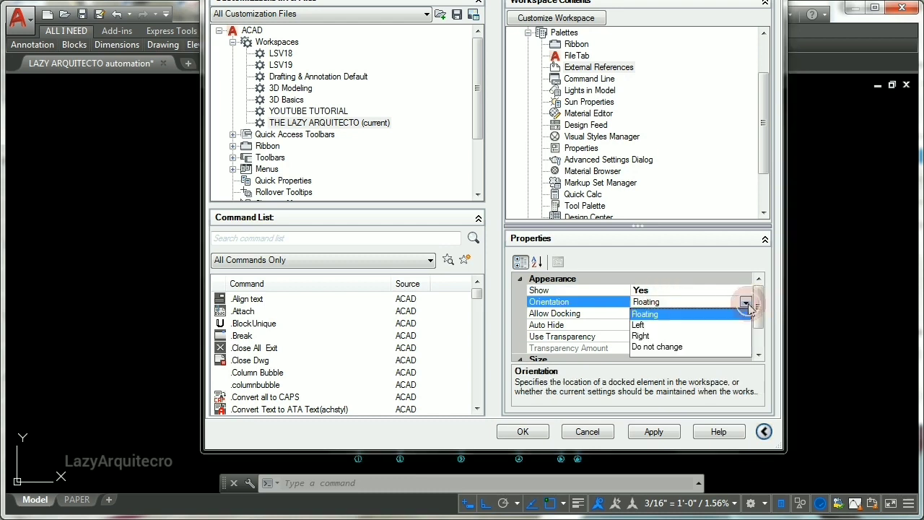
left_click(639, 325)
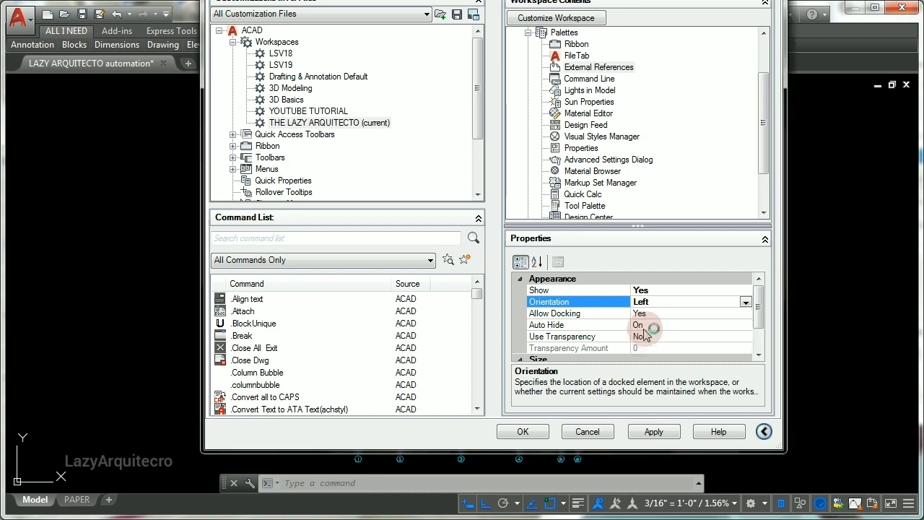
left_click(653, 434)
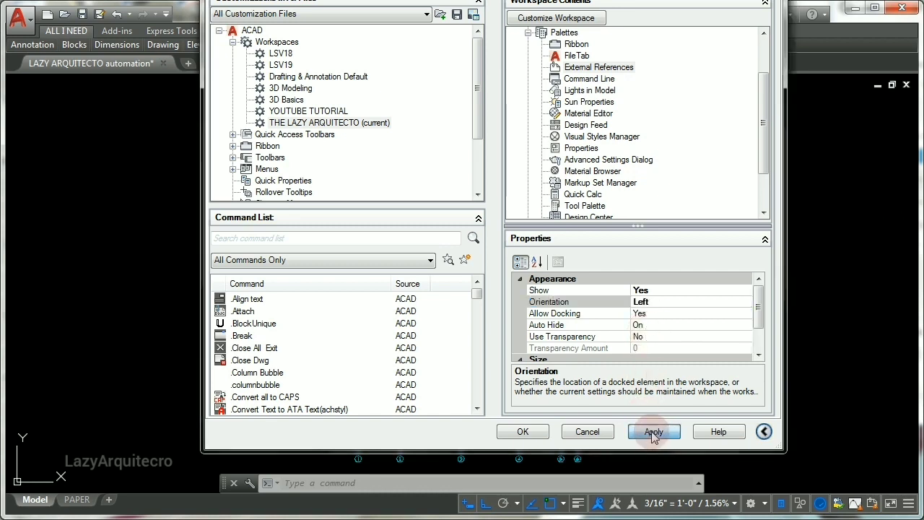
left_click(523, 431)
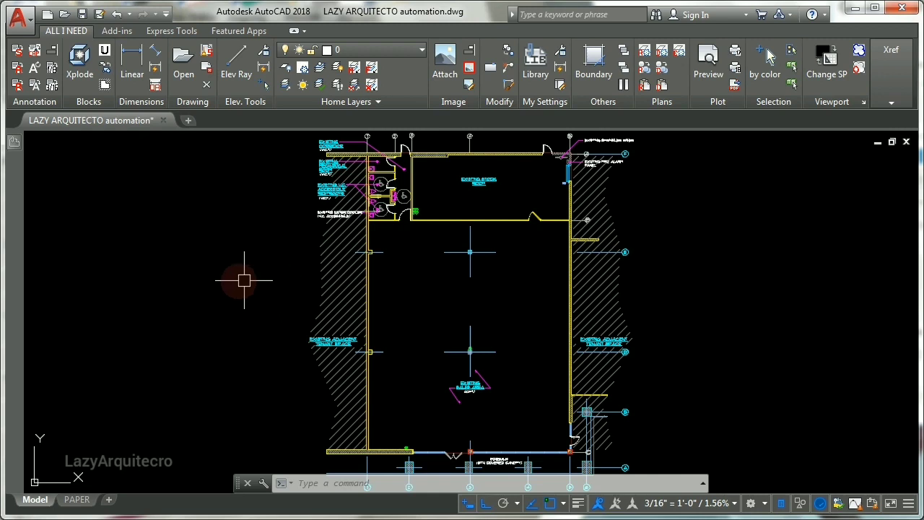
Select the floor plan to check what type of object it is, and clear the selection
mouse_move(13, 147)
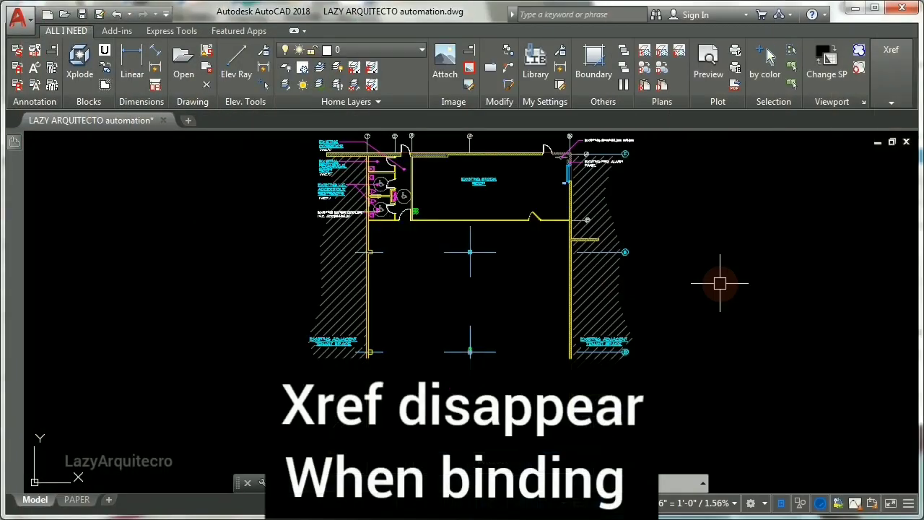
left_click(406, 220)
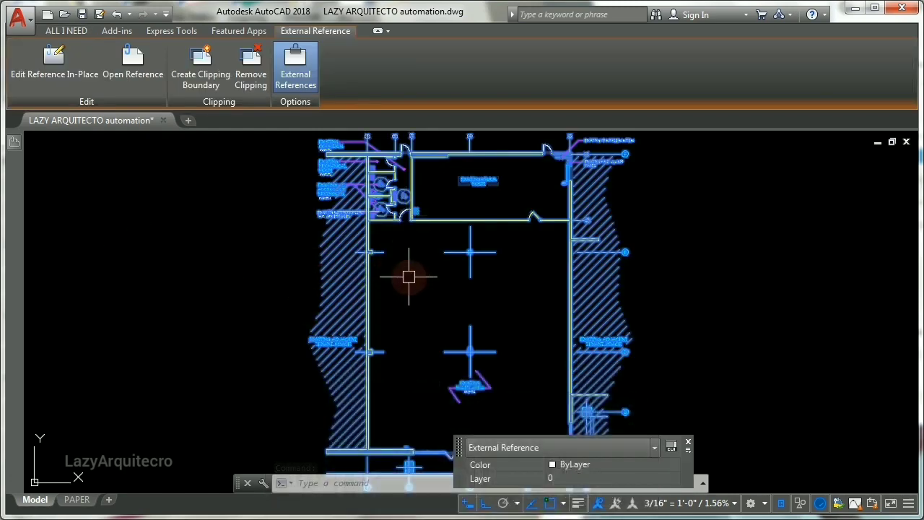
key("Escape")
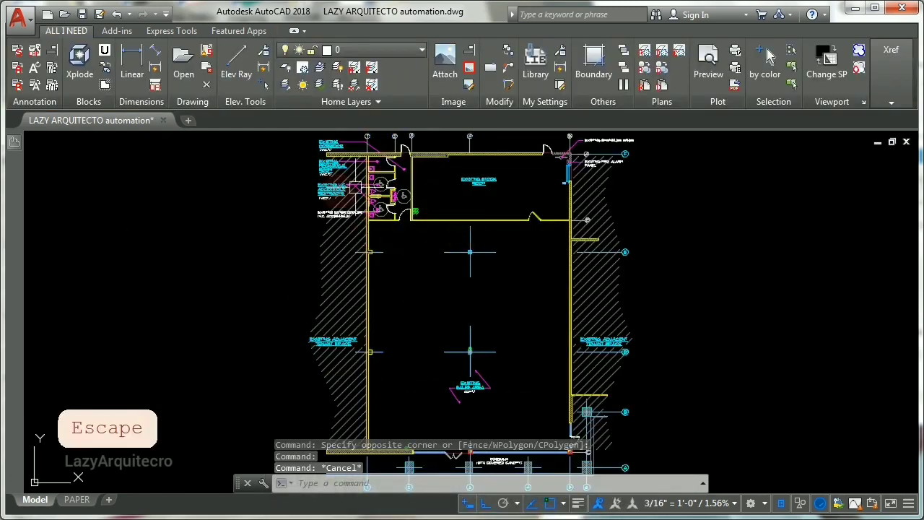
left_click(360, 220)
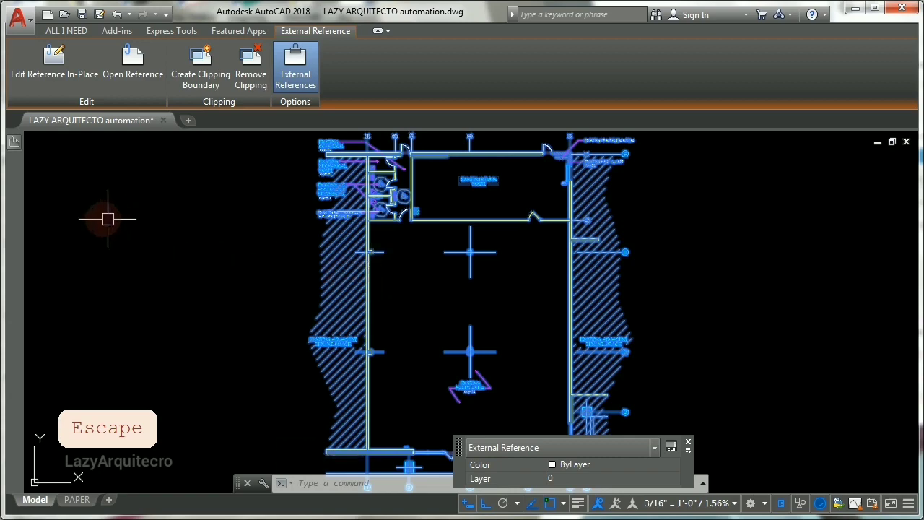
key("Escape")
Try to bind the X-BASE reference using the Bind type
mouse_move(12, 147)
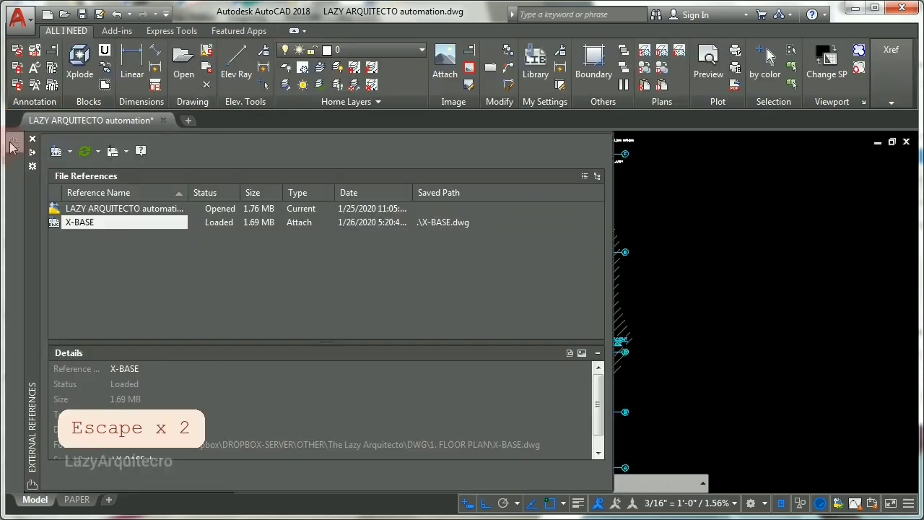
mouse_move(94, 226)
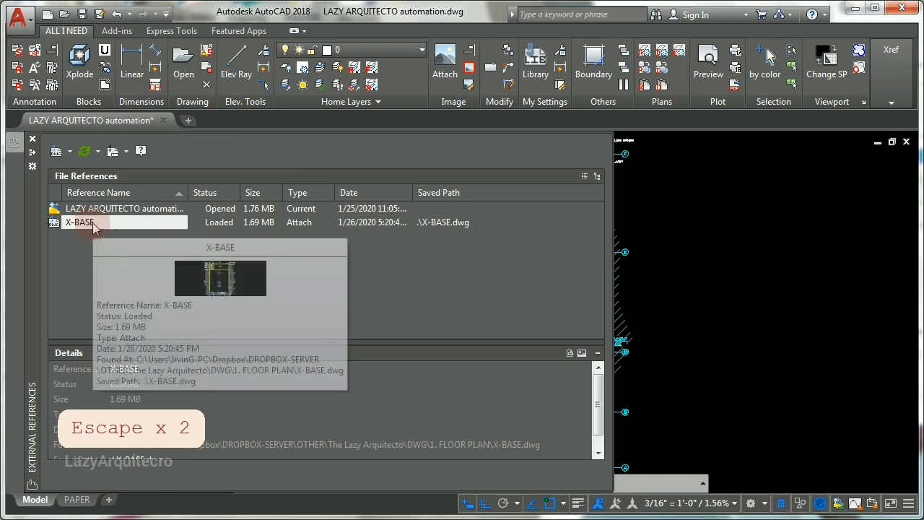
left_click(91, 226)
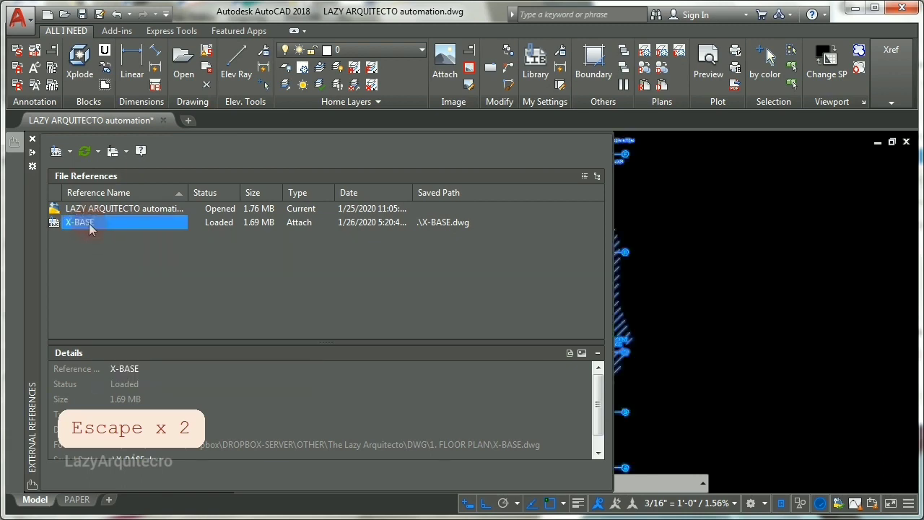
right_click(91, 229)
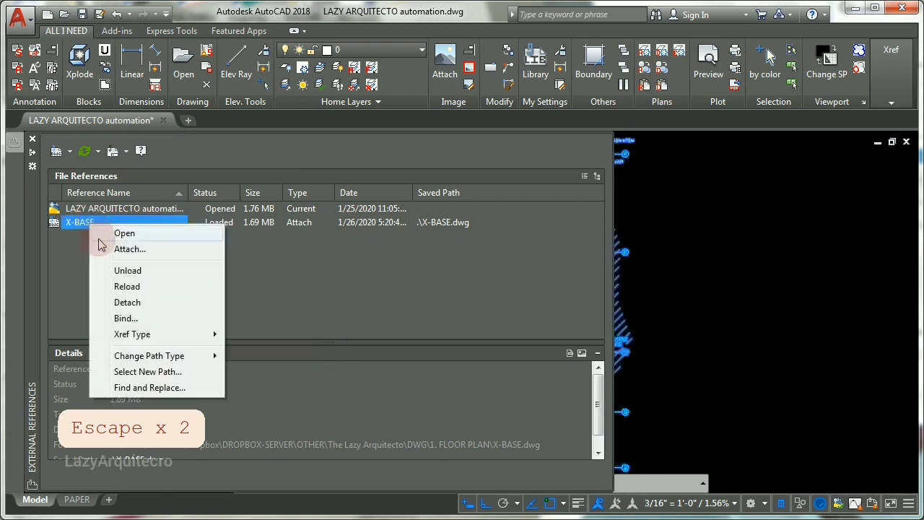
left_click(125, 318)
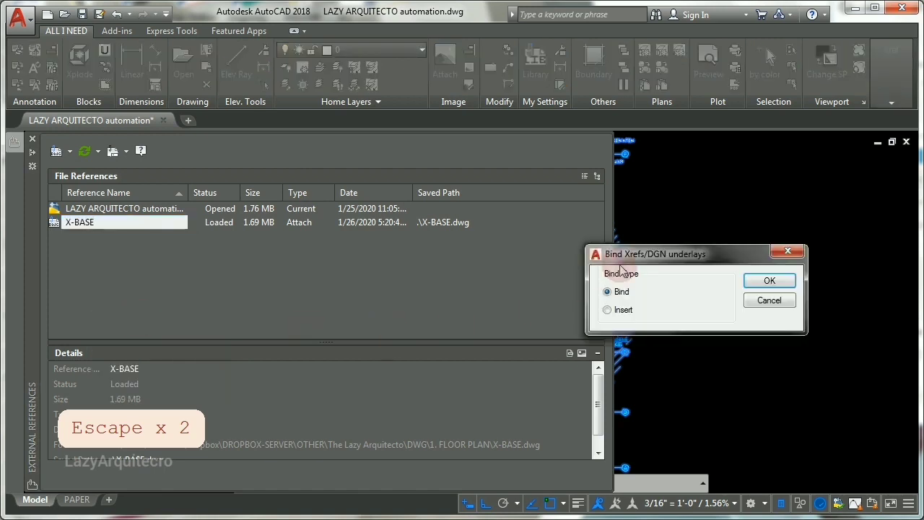
left_click_drag(604, 263, 399, 278)
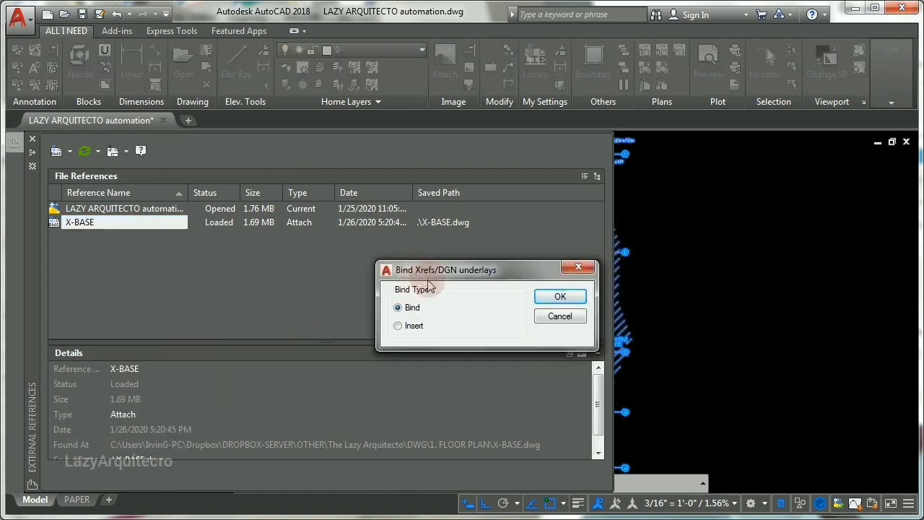
left_click(407, 311)
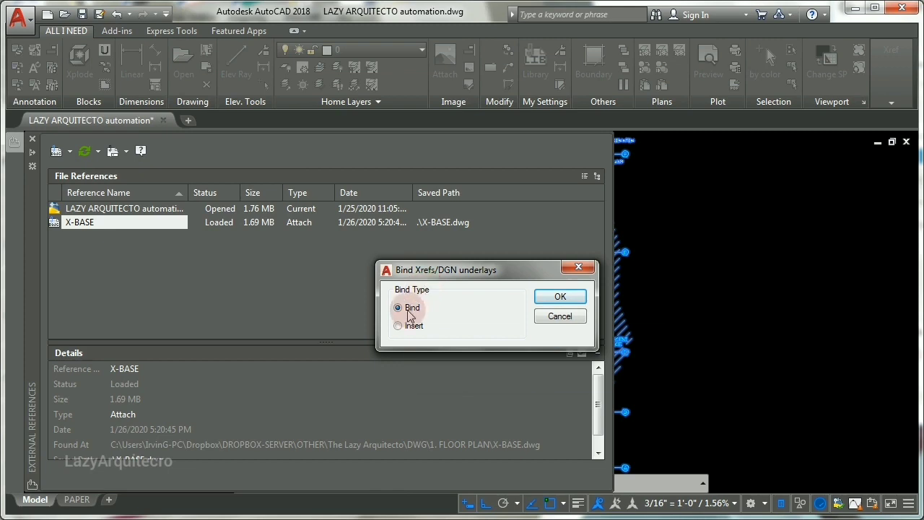
left_click(562, 298)
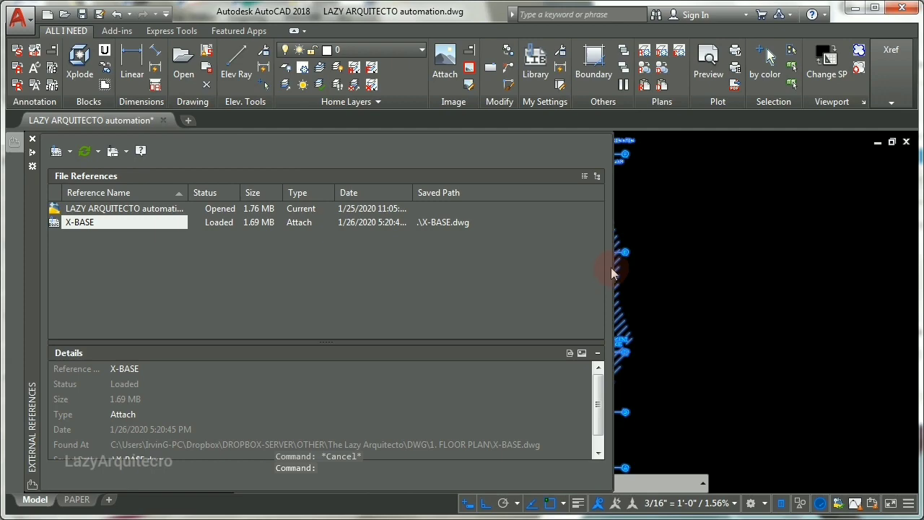
Make the External References palette narrower and clear the drawing selection
left_click_drag(612, 265, 503, 270)
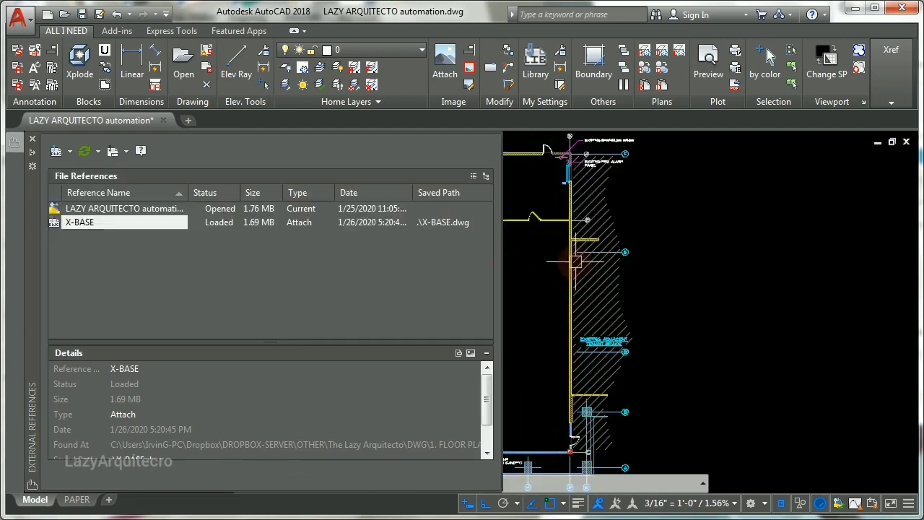
key("Escape")
key("Escape")
key("Escape")
Select the floor plan to check whether it is still an external reference, and deselect it
left_click(570, 242)
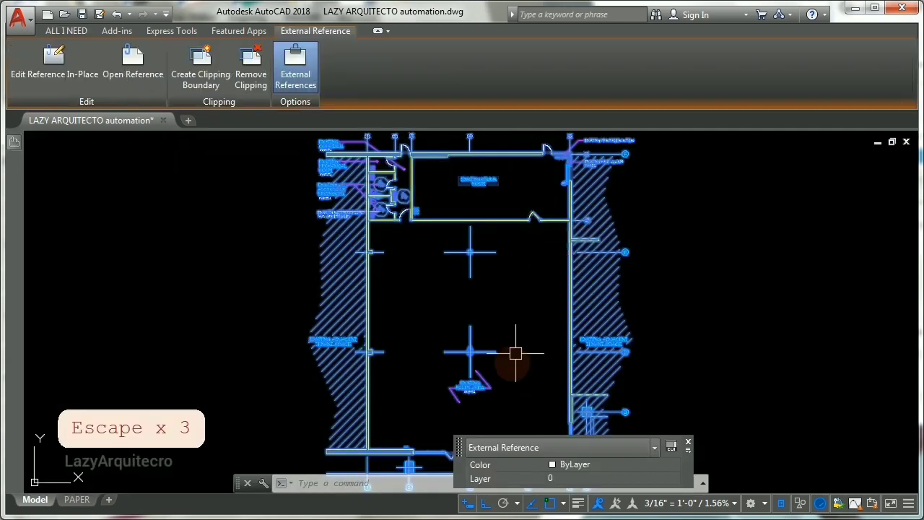
mouse_move(497, 452)
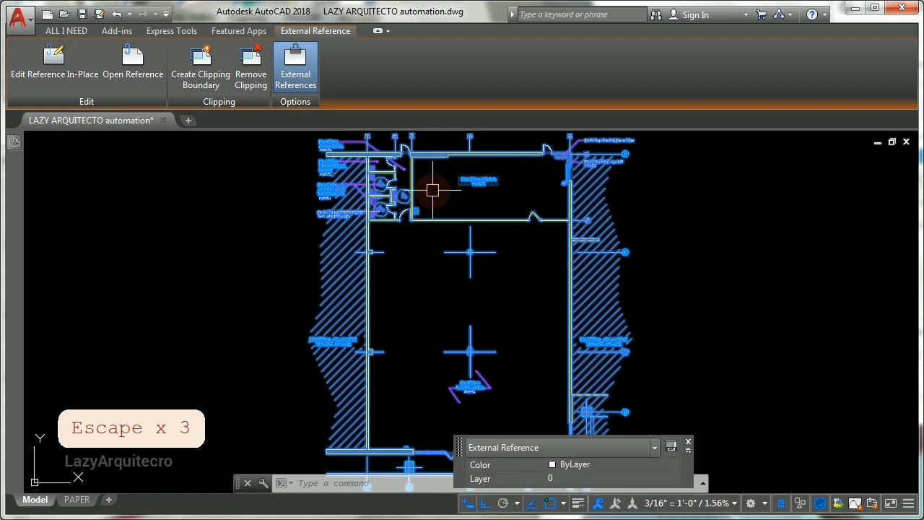
key("Escape")
key("Escape")
key("Escape")
key("Escape")
Try to bind the X-BASE reference using the Insert type
mouse_move(12, 150)
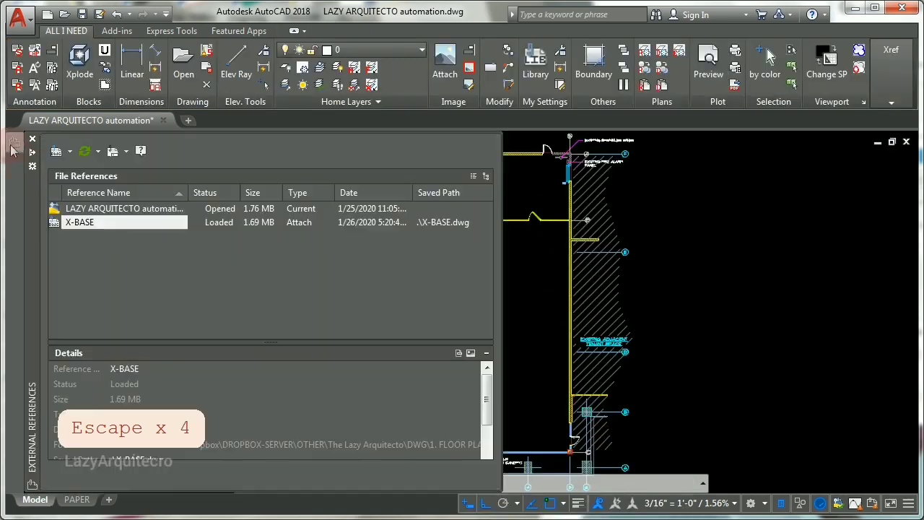
left_click(92, 224)
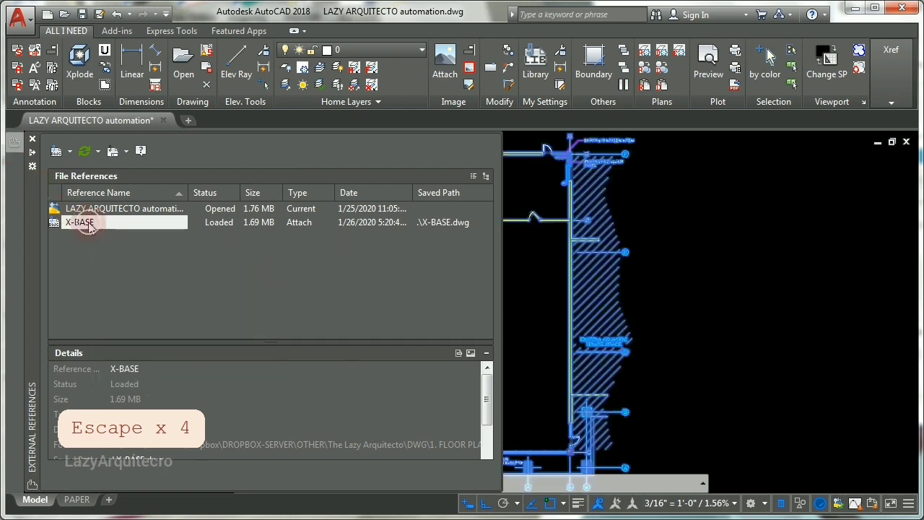
right_click(92, 227)
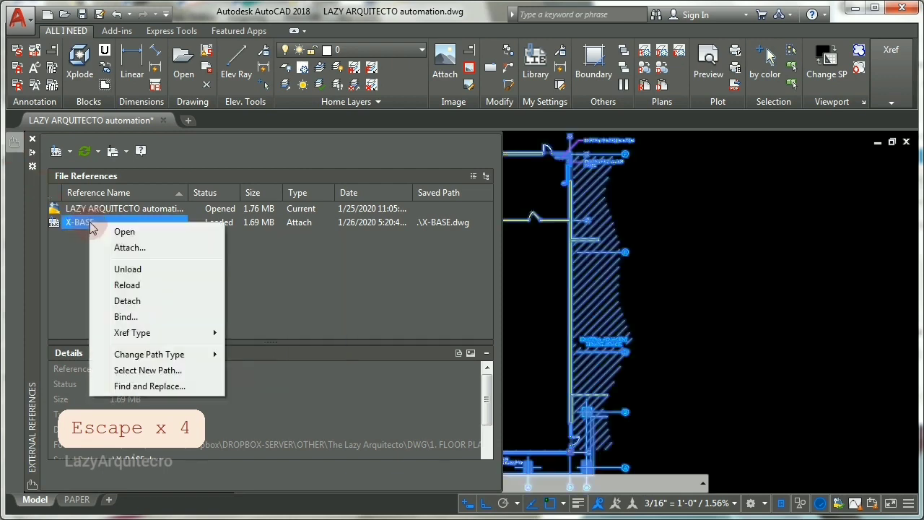
left_click(124, 317)
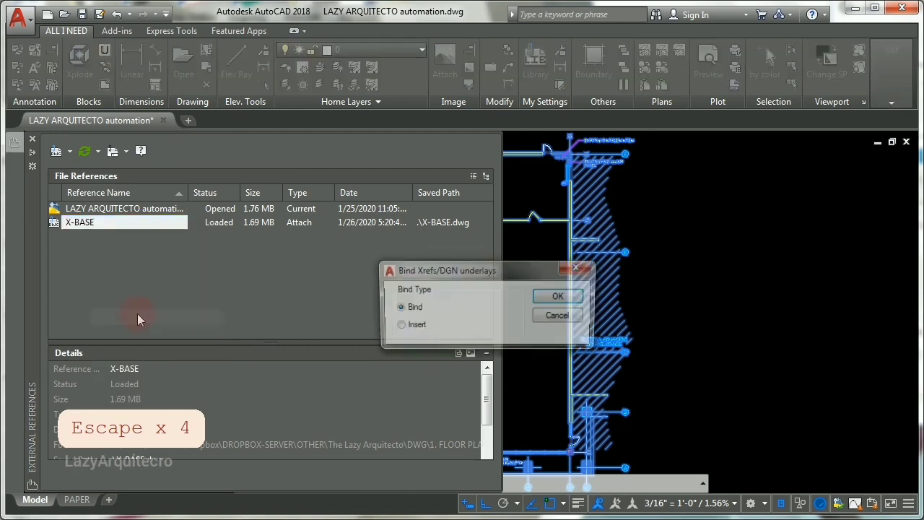
left_click(400, 327)
left_click(560, 298)
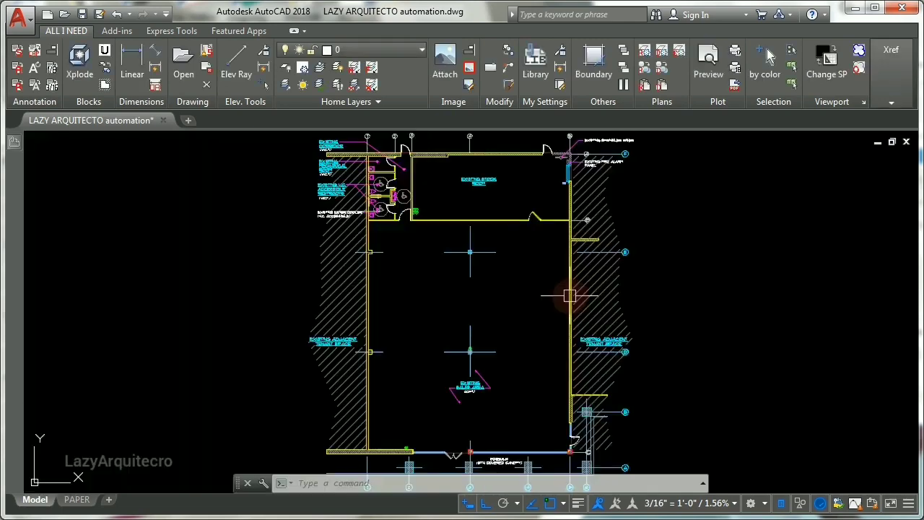
Clear any selection and select the floor plan again to check its object type after the Insert bind
left_click(561, 294)
key("Escape")
key("Escape")
key("Escape")
key("Escape")
key("Escape")
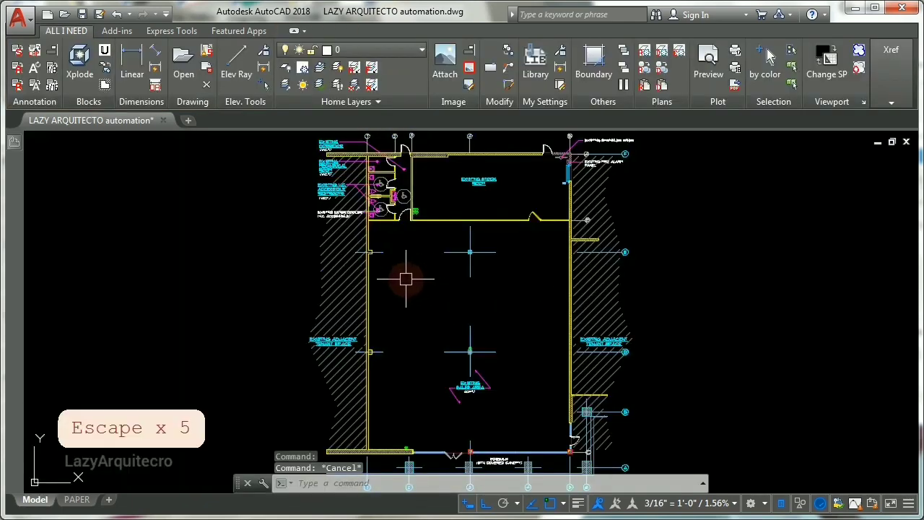
left_click(370, 225)
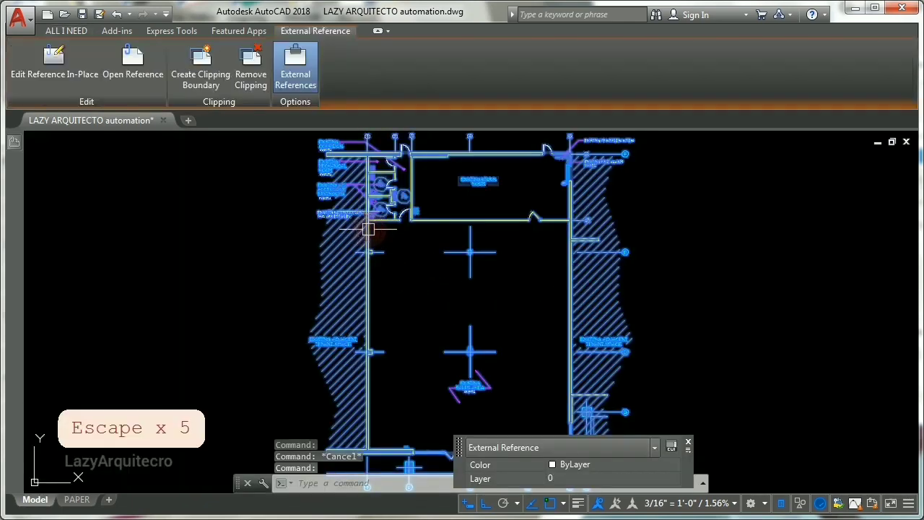
Clear the selection and purge all unused named objects with -PURGE, using All, name * and no verification of each name
key("Escape")
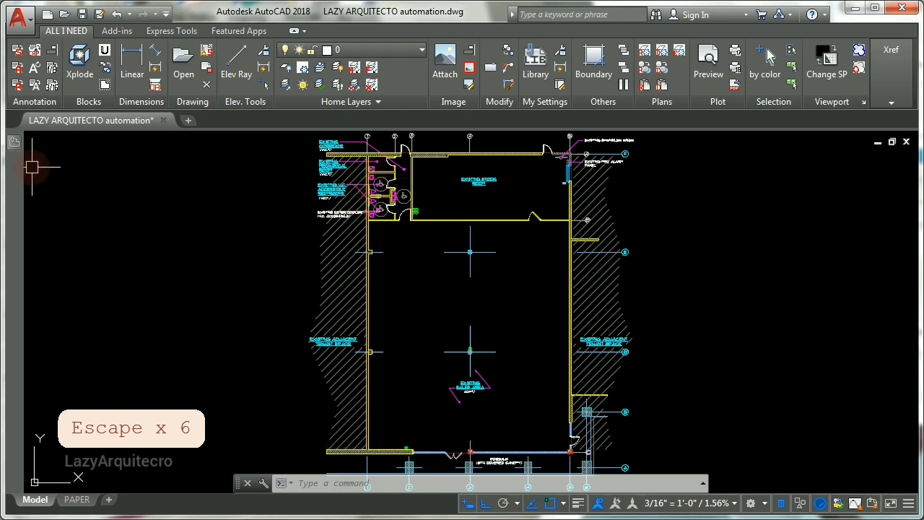
mouse_move(18, 149)
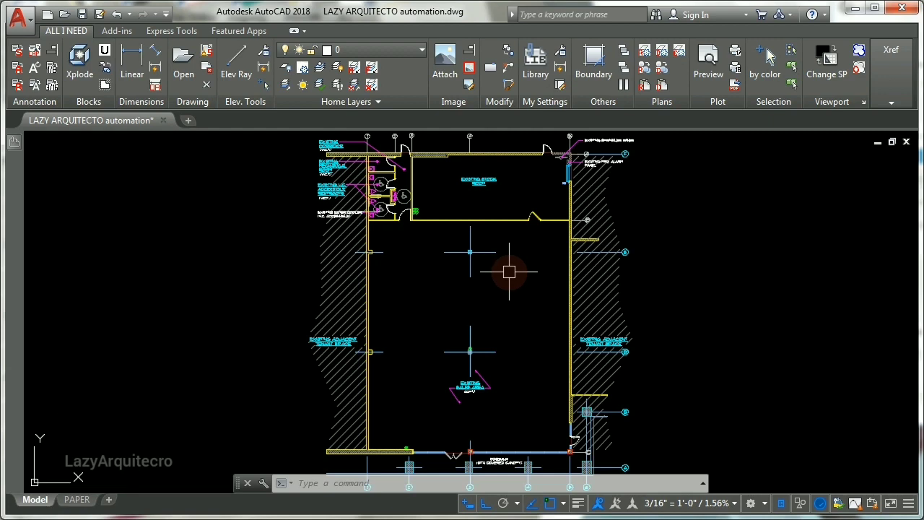
type("-PURGE")
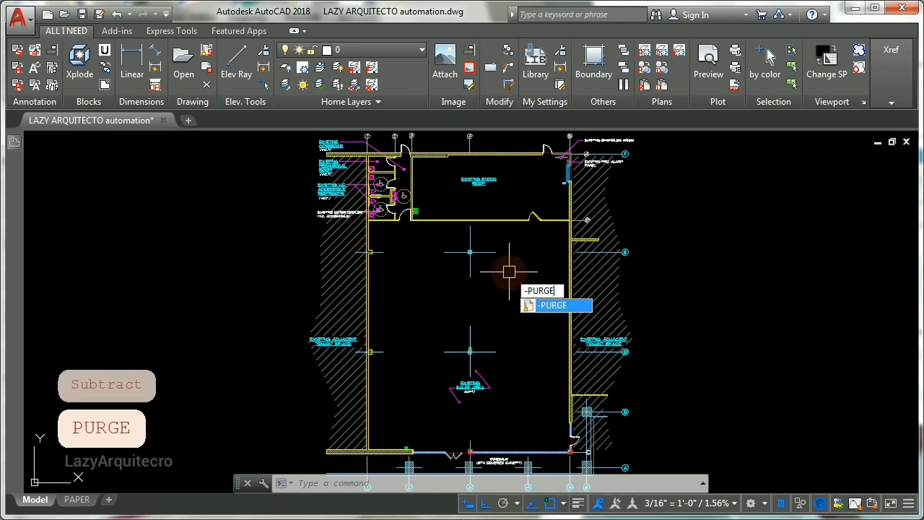
key("Return")
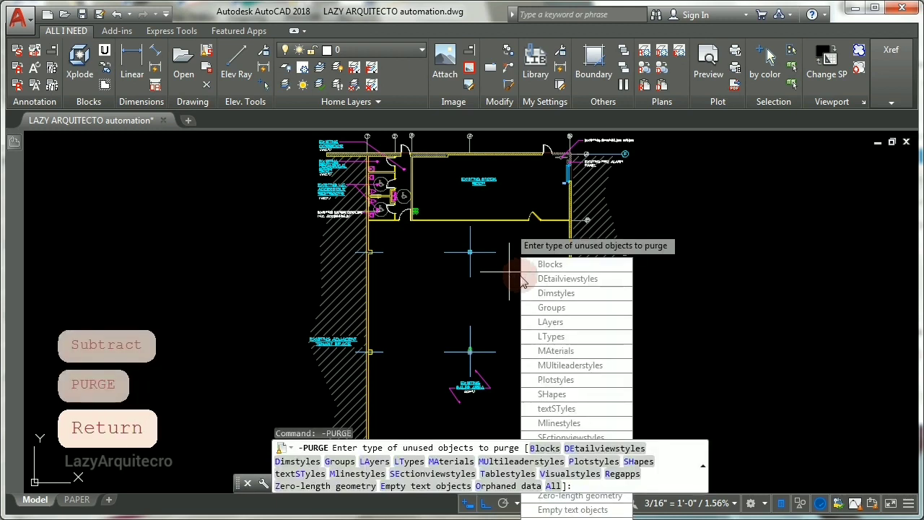
type("ALL")
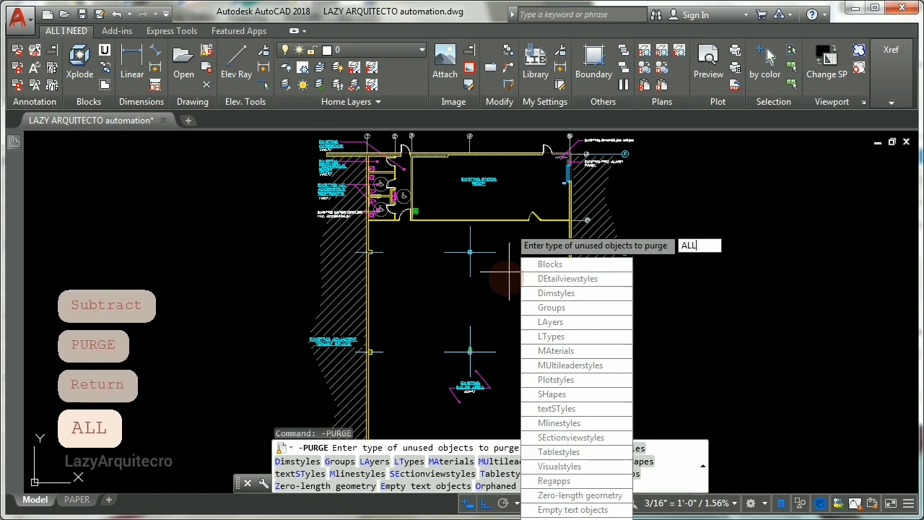
key("Return")
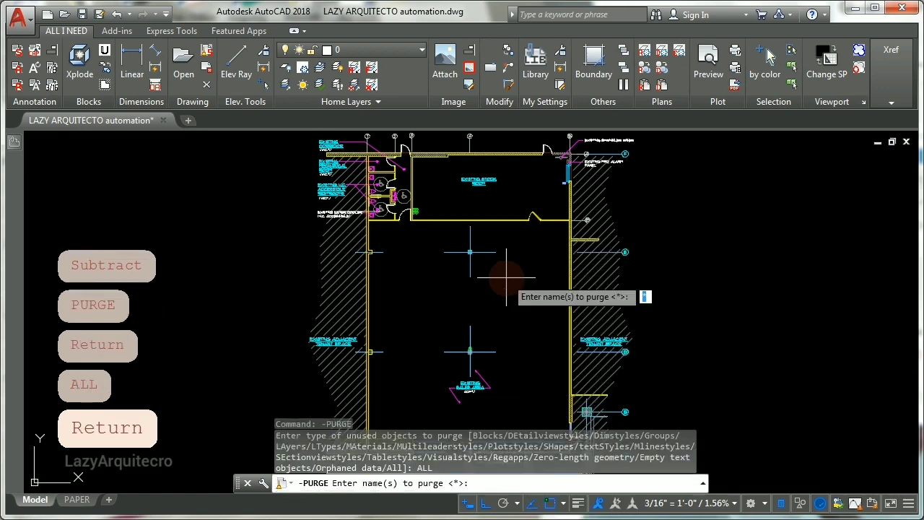
type("*")
key("Return")
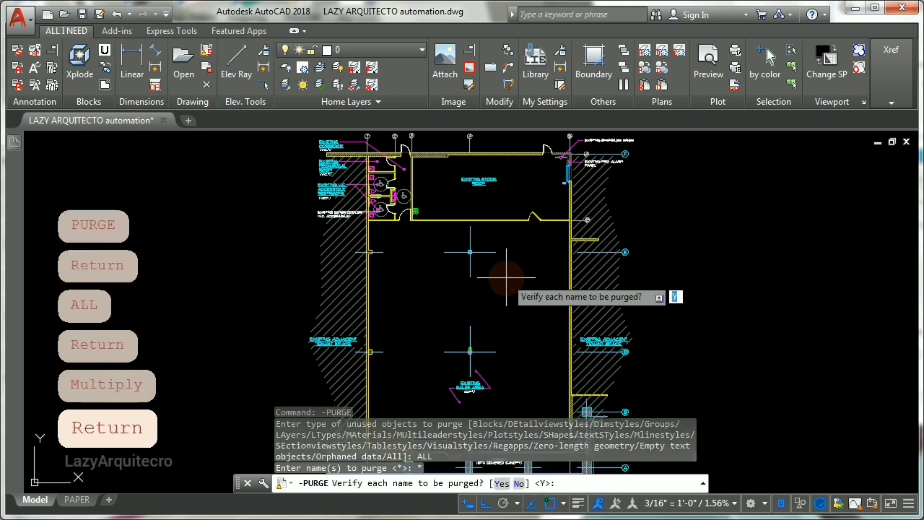
type("N")
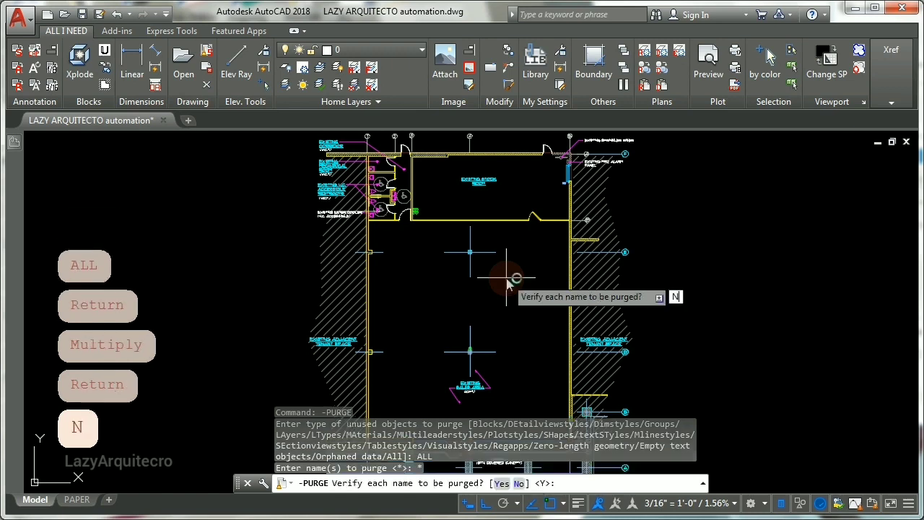
key("Return")
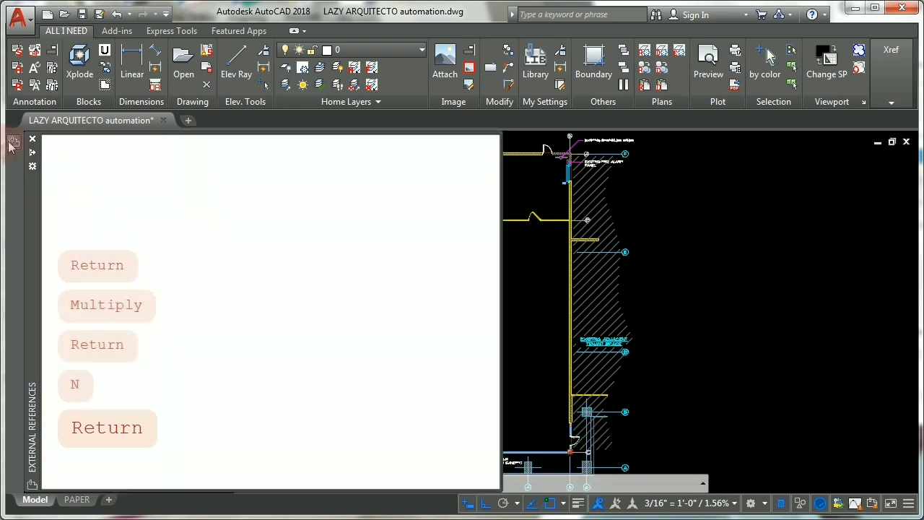
Try to bind the X-BASE reference again with the Insert type, and select the floor plan to check its object type
mouse_move(14, 173)
left_click(96, 222)
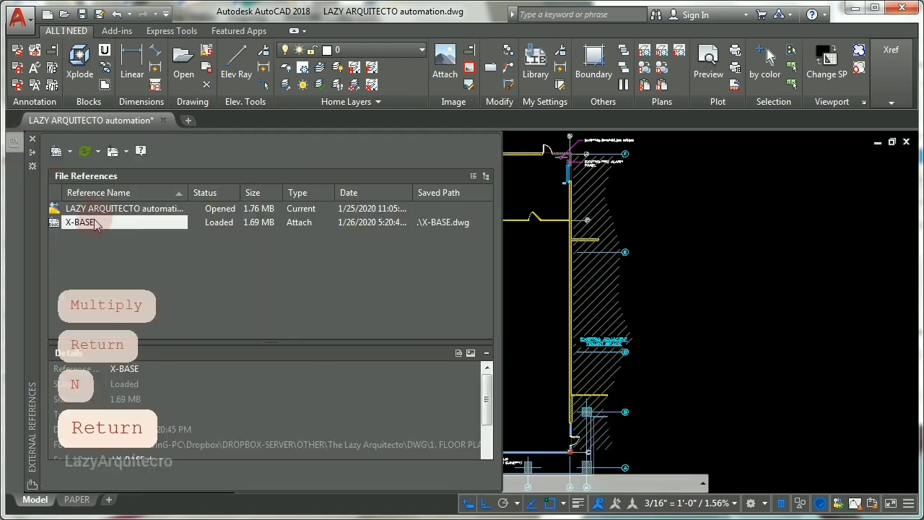
right_click(87, 223)
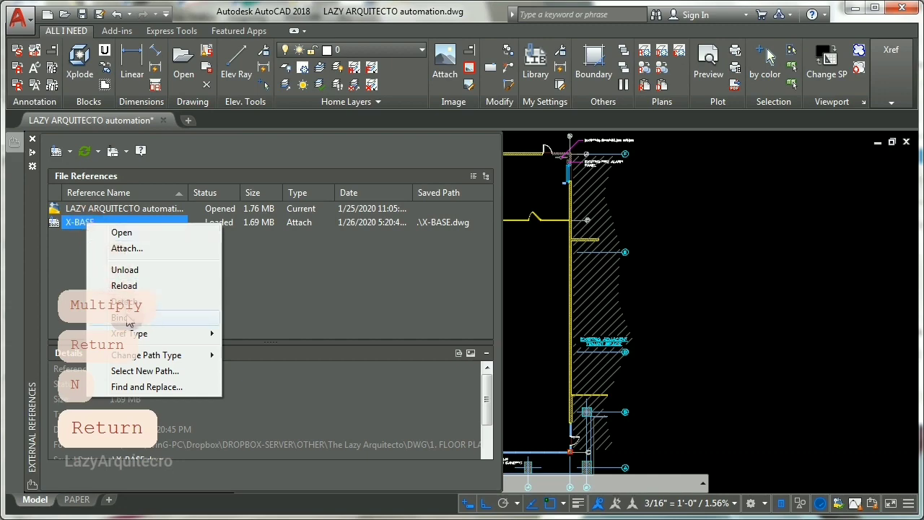
left_click(128, 319)
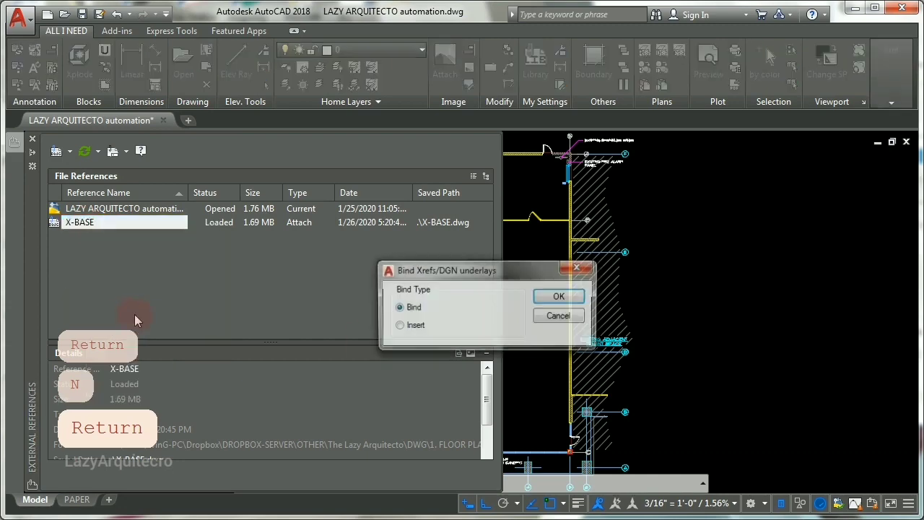
left_click(398, 326)
left_click(563, 297)
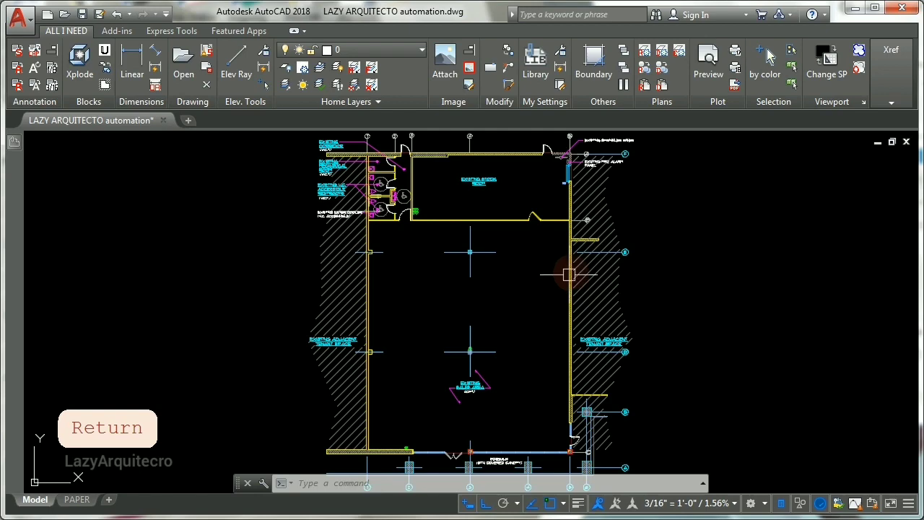
left_click(573, 256)
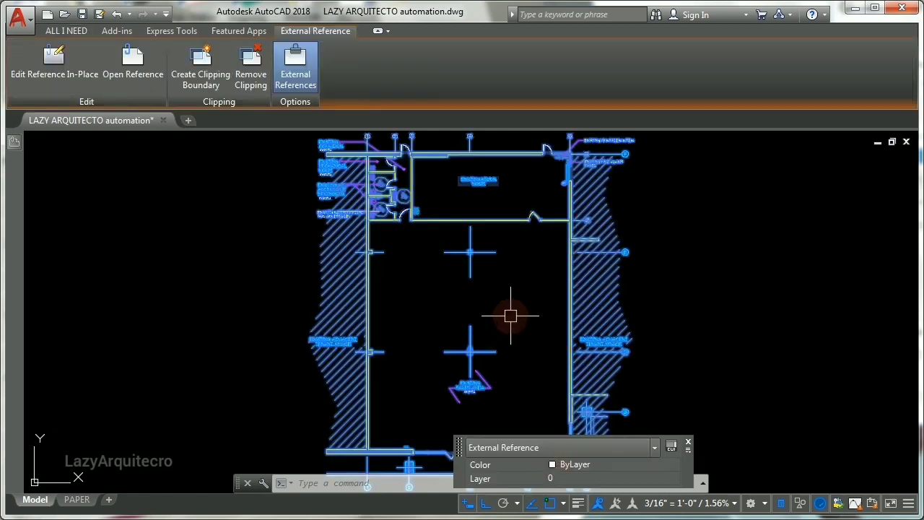
key("Escape")
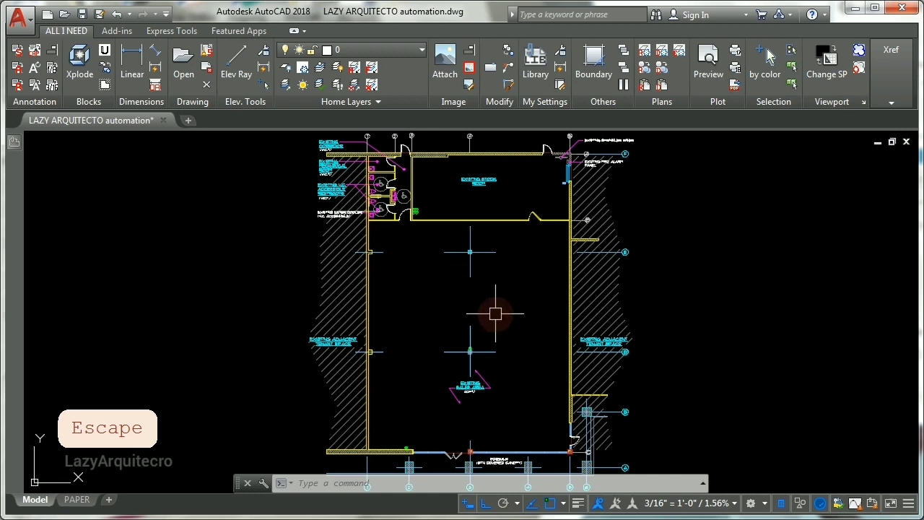
Rename the block X-BASE to TRASH with the Rename command
type("RE")
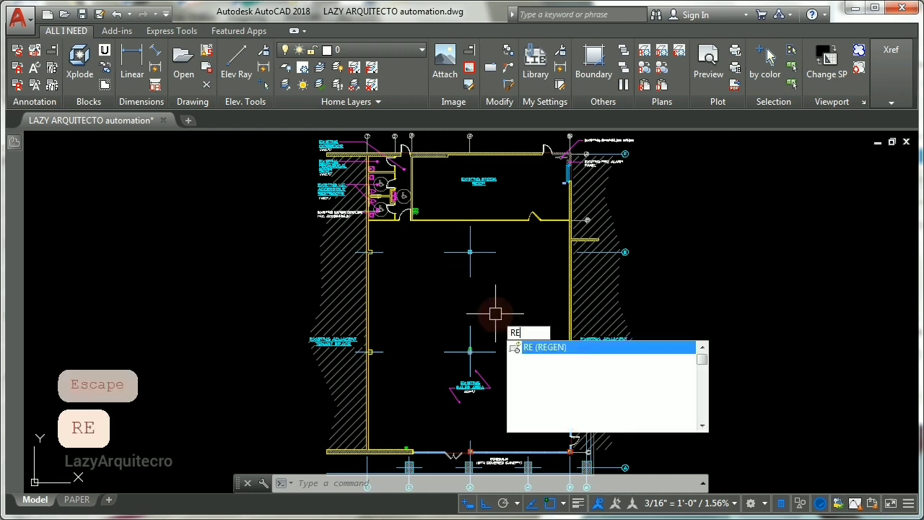
type("NAME")
key("Return")
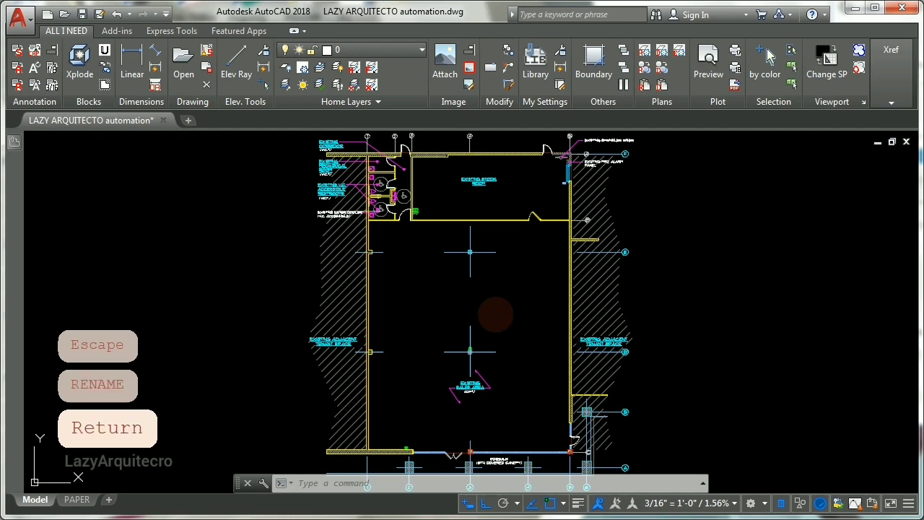
mouse_move(786, 2)
left_mouse_down()
mouse_move(421, 144)
mouse_move(400, 182)
left_mouse_up()
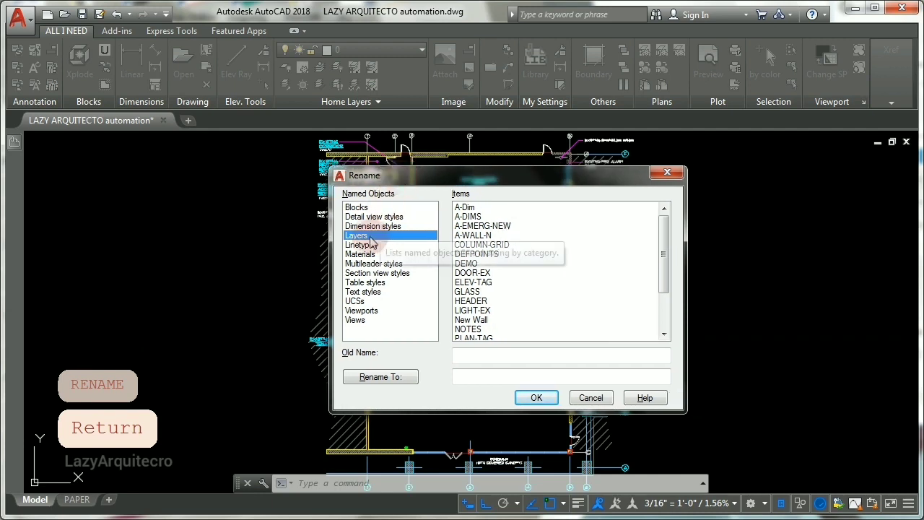
left_click(356, 207)
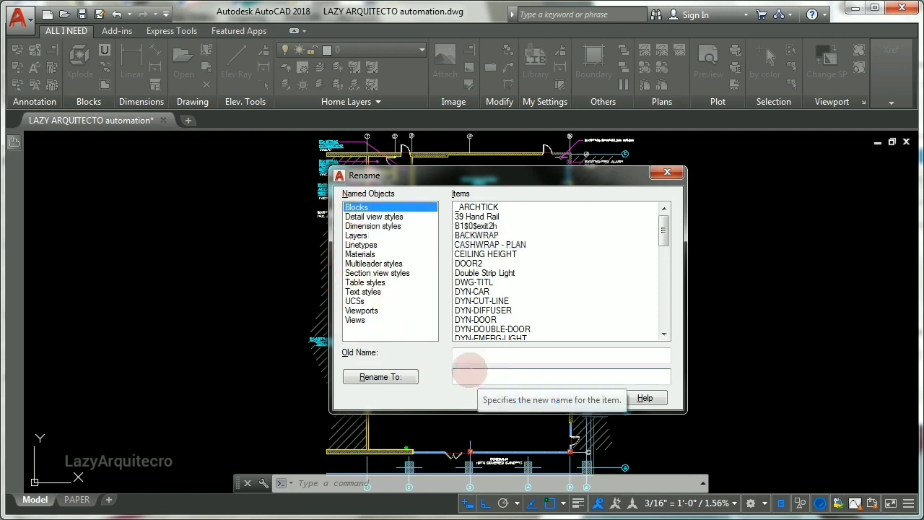
type("X")
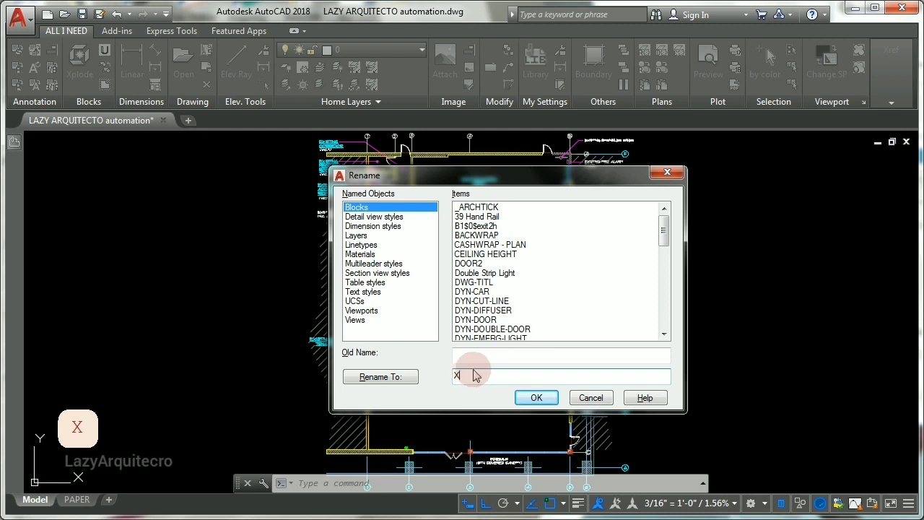
type("X")
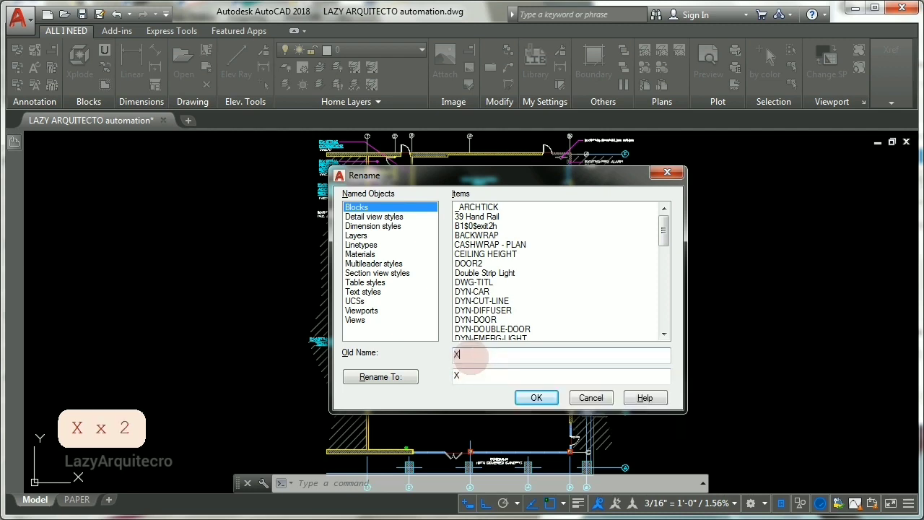
type("-BASE")
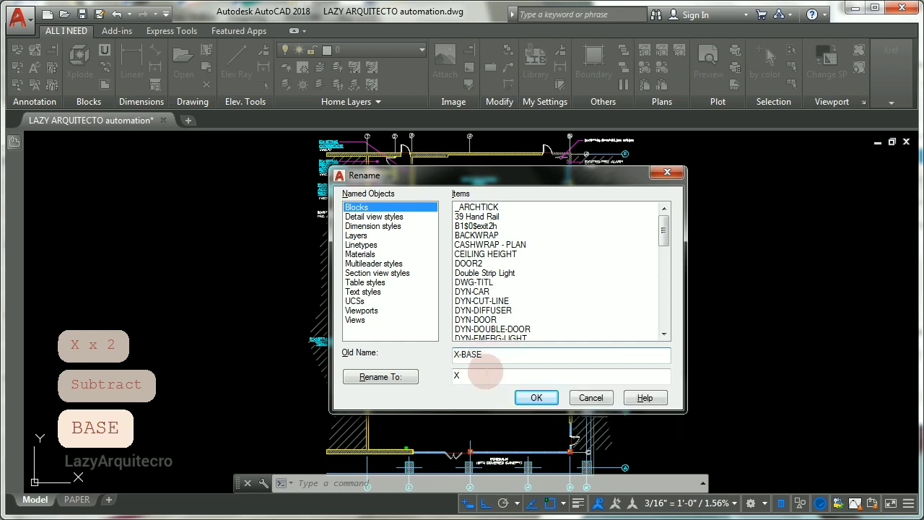
left_click(457, 375)
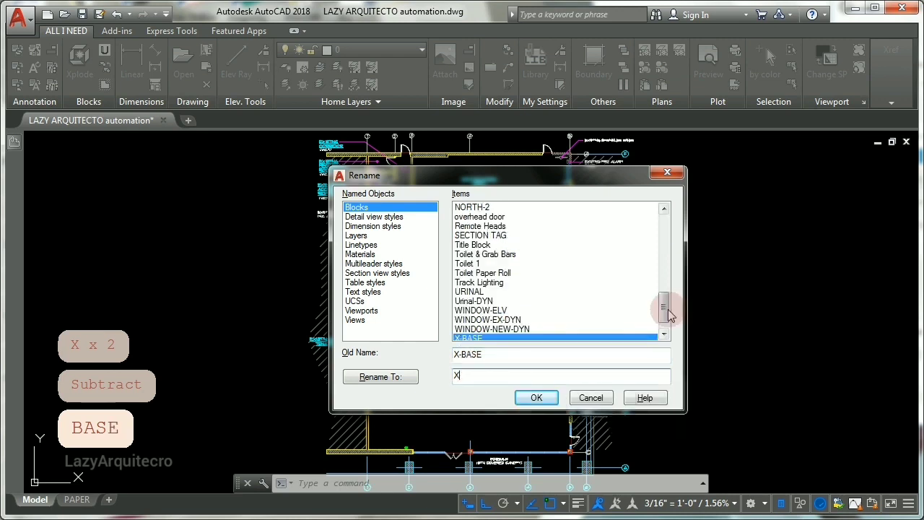
left_click_drag(665, 310, 666, 329)
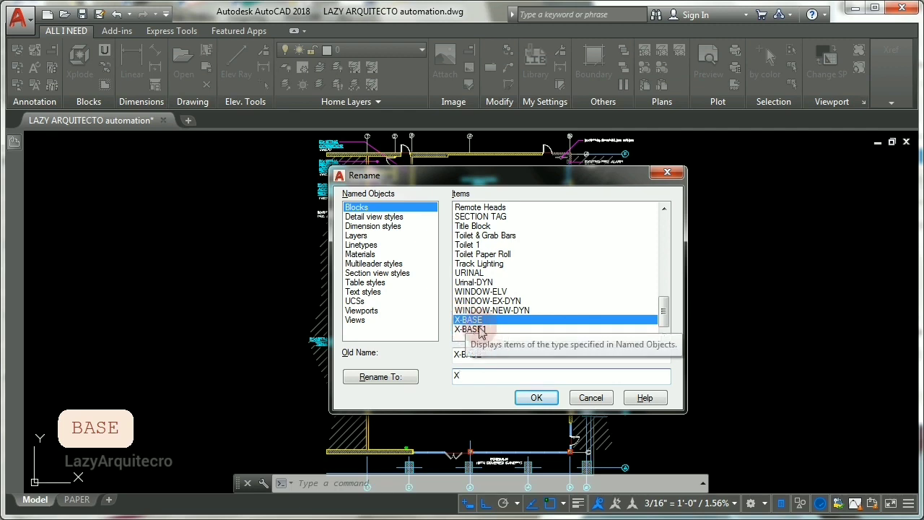
left_click(466, 381)
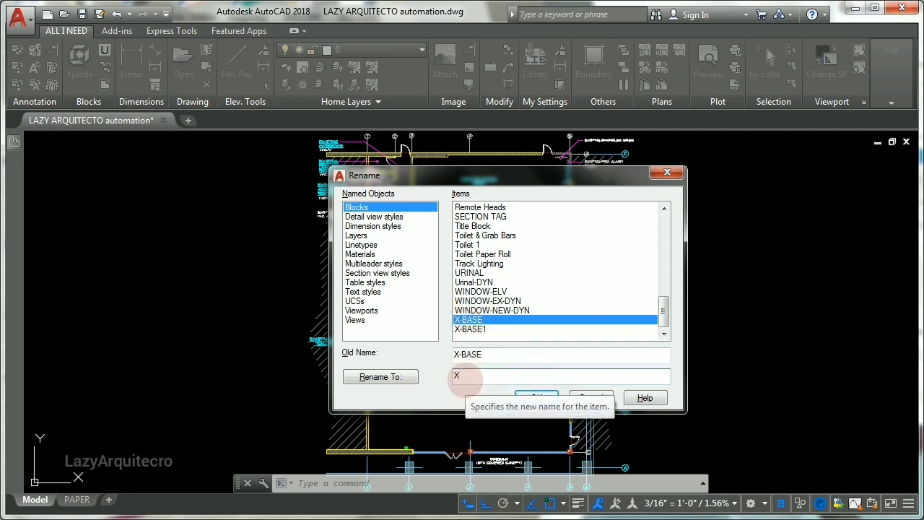
key("BackSpace")
type("TRASH")
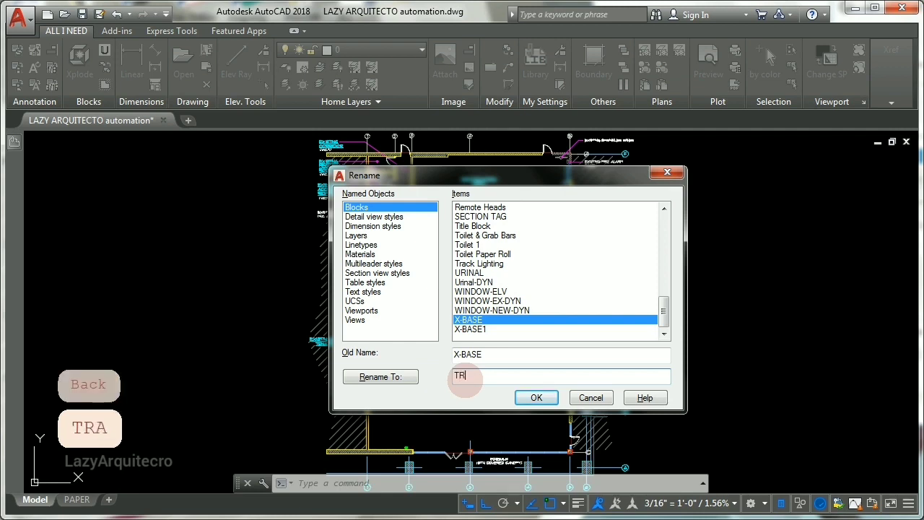
left_click(536, 397)
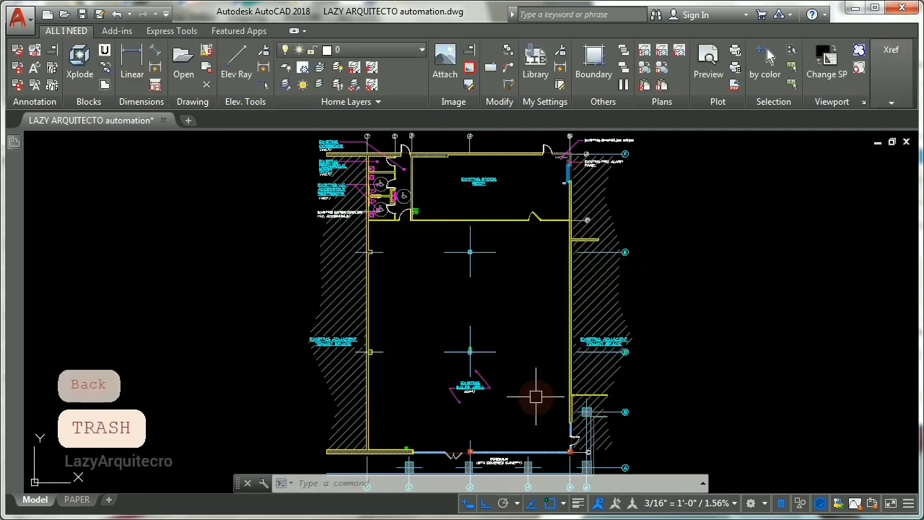
Bind the X-BASE1 reference using the Insert type, checking the floor plan's object type before and after the bind
left_click(406, 214)
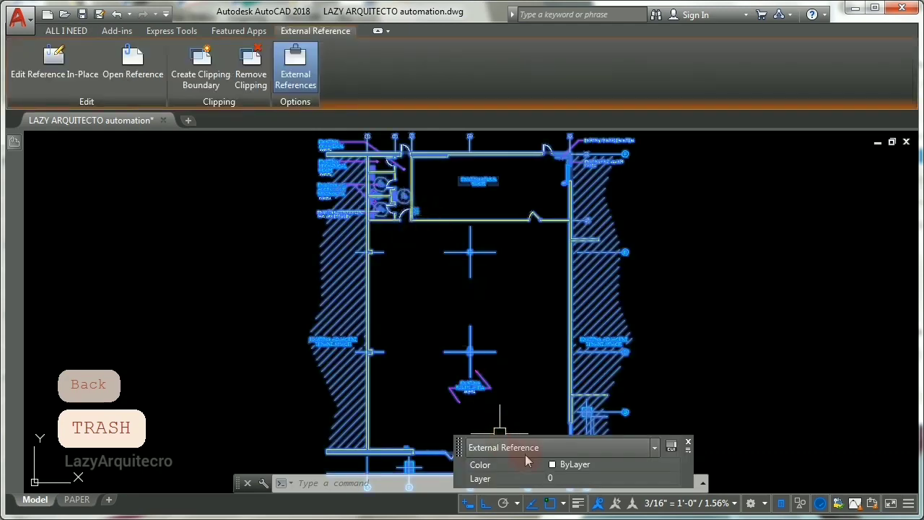
key("Escape")
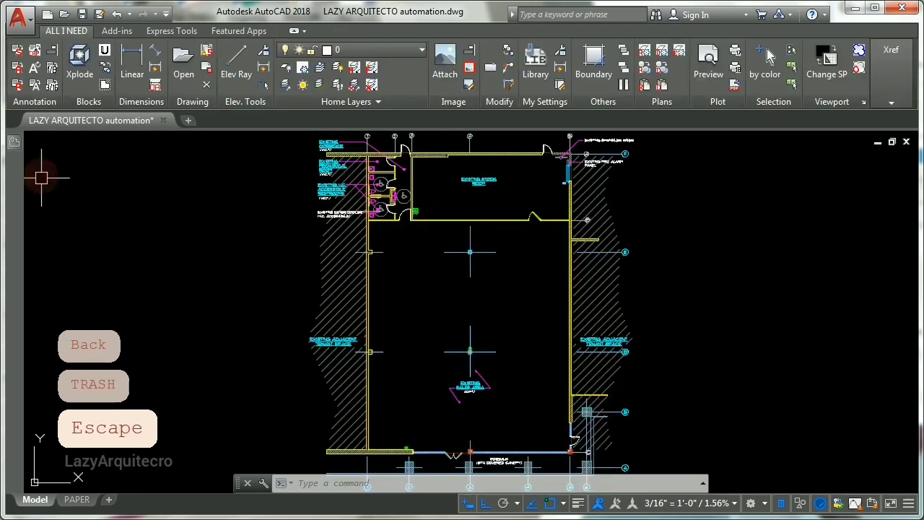
mouse_move(11, 151)
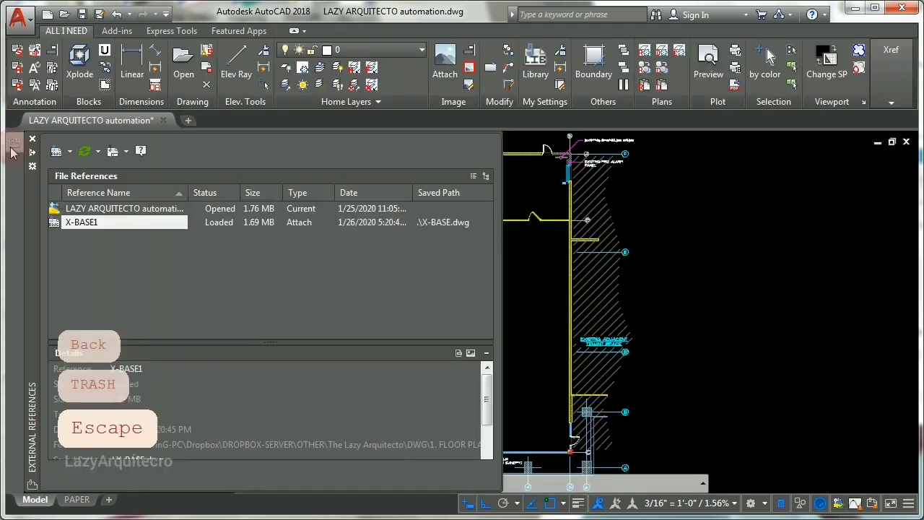
left_click(81, 225)
right_click(81, 230)
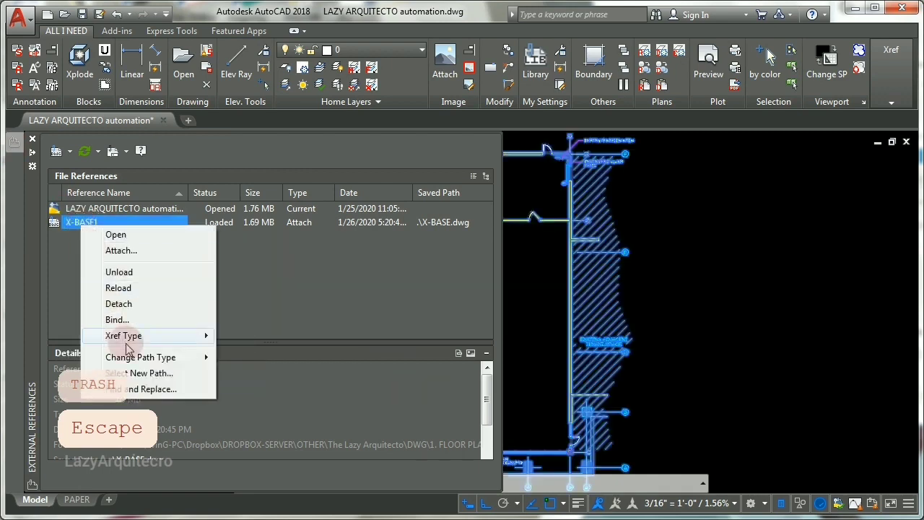
left_click(130, 318)
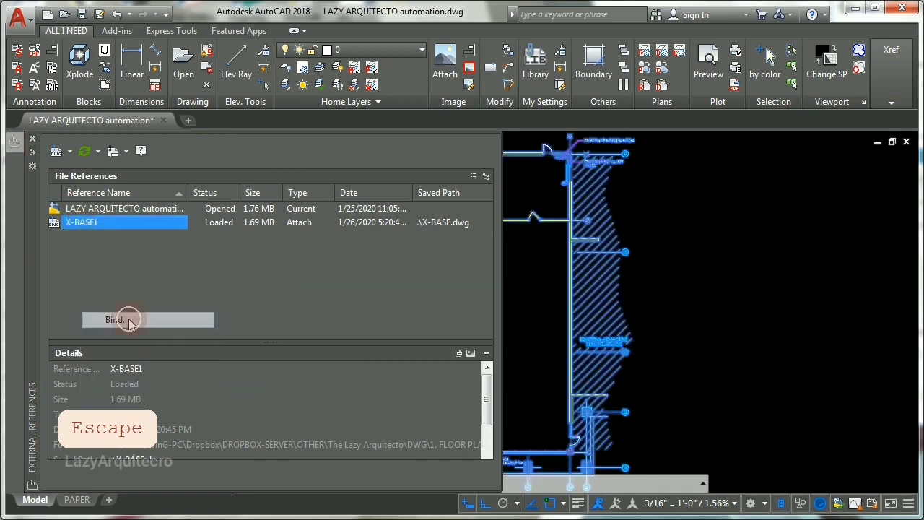
left_click(401, 329)
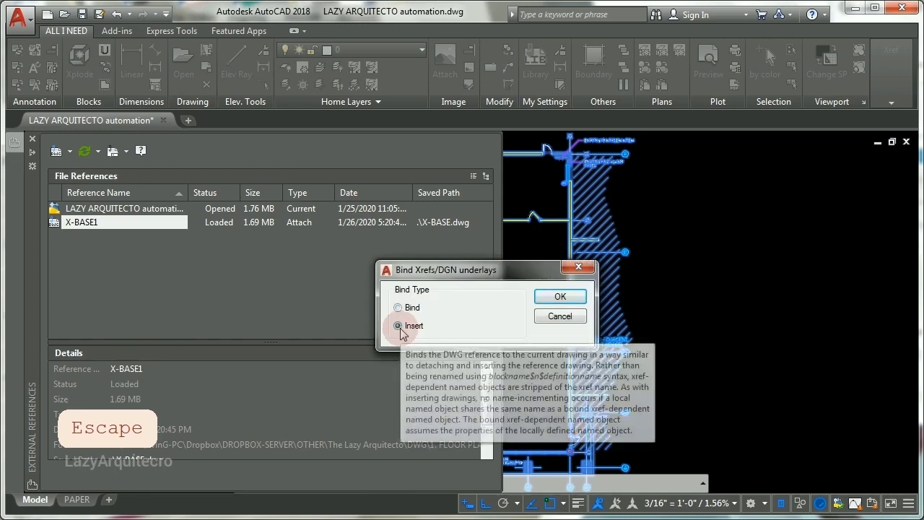
left_click(560, 296)
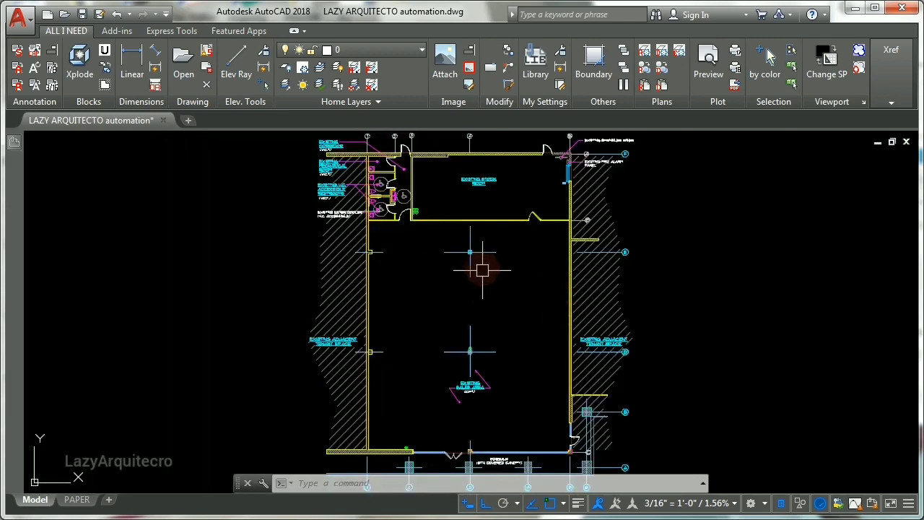
left_click(470, 225)
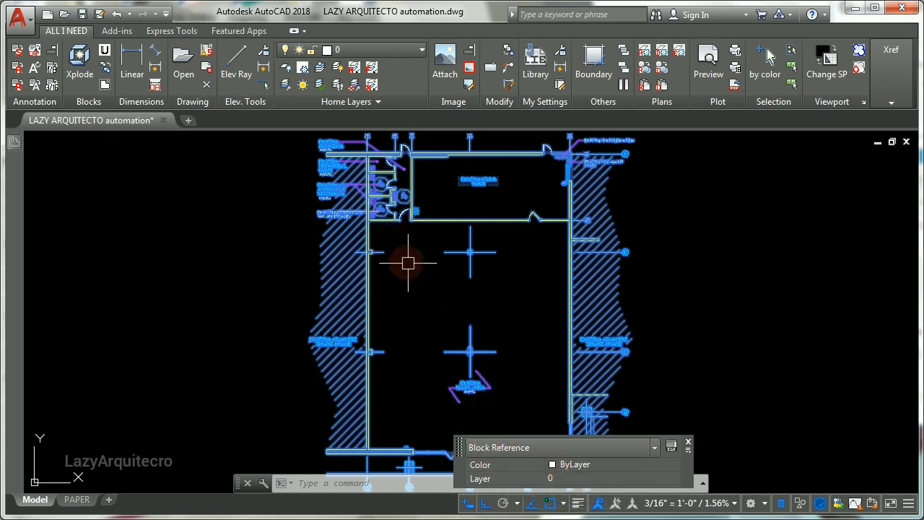
Explode the selected floor plan block into its individual objects
key("Escape")
key("Escape")
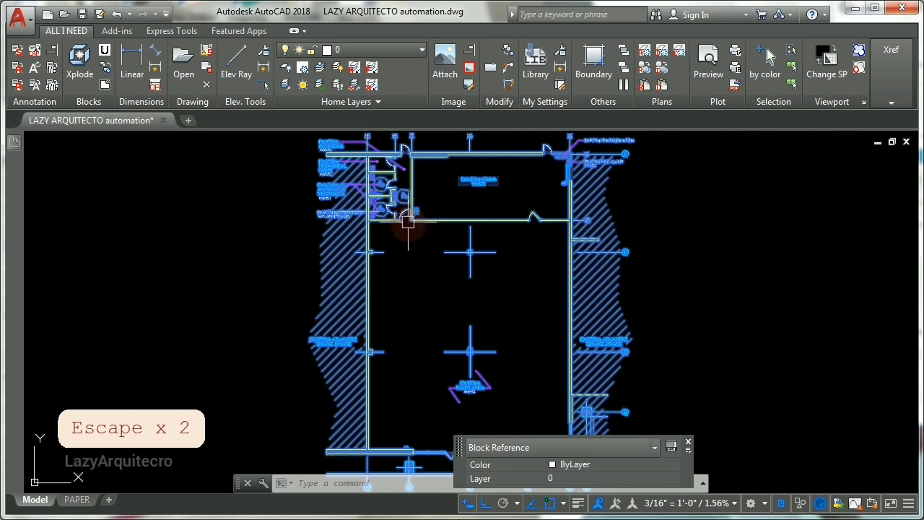
type("X")
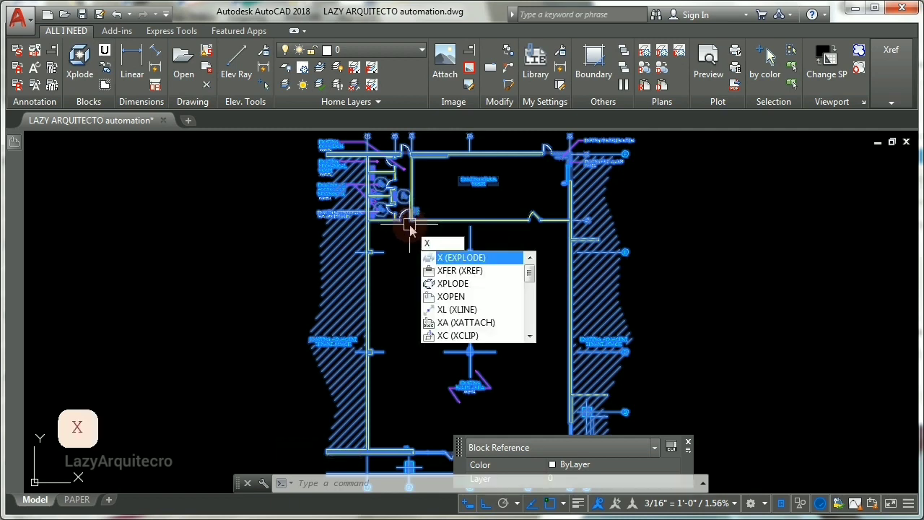
key("Return")
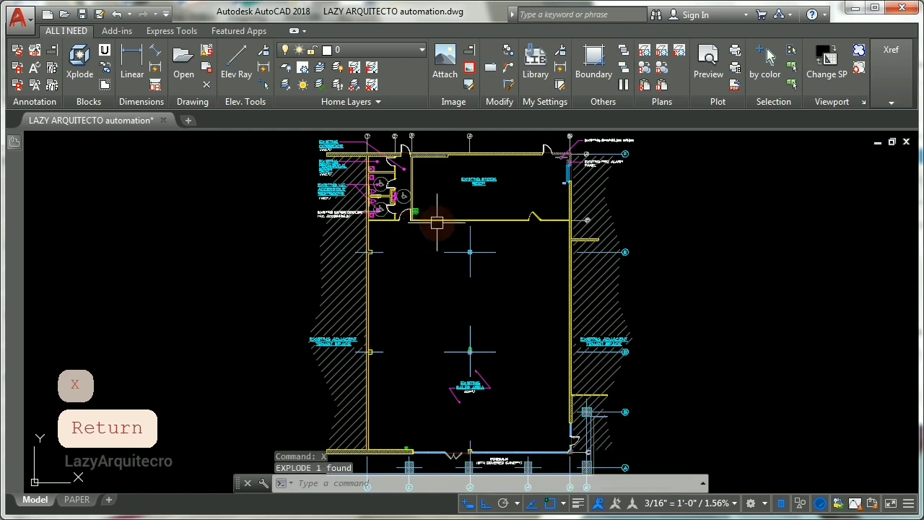
Undo the explode and the binding of the X-BASE reference
left_click(437, 222)
key("Escape")
key("ctrl+z")
key("Escape")
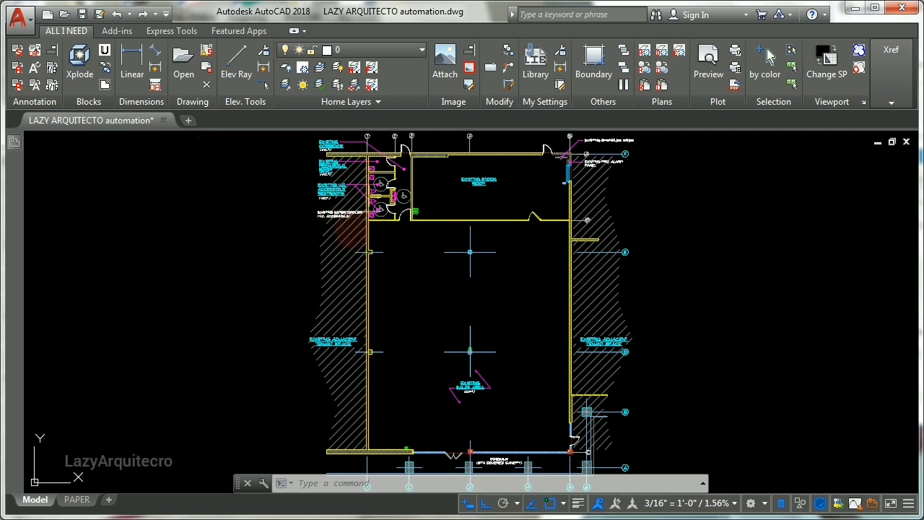
Open the source drawing of the floor plan's X-BASE external reference for editing
left_click(345, 246)
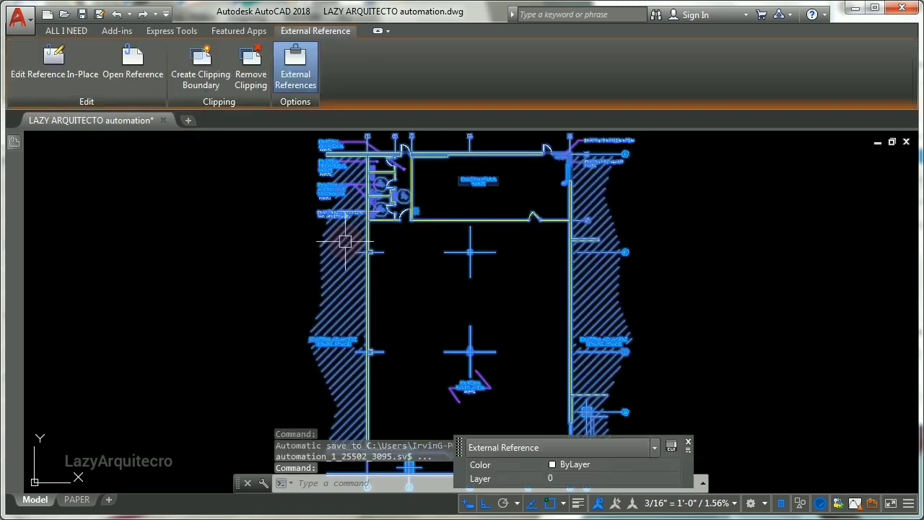
right_click(347, 238)
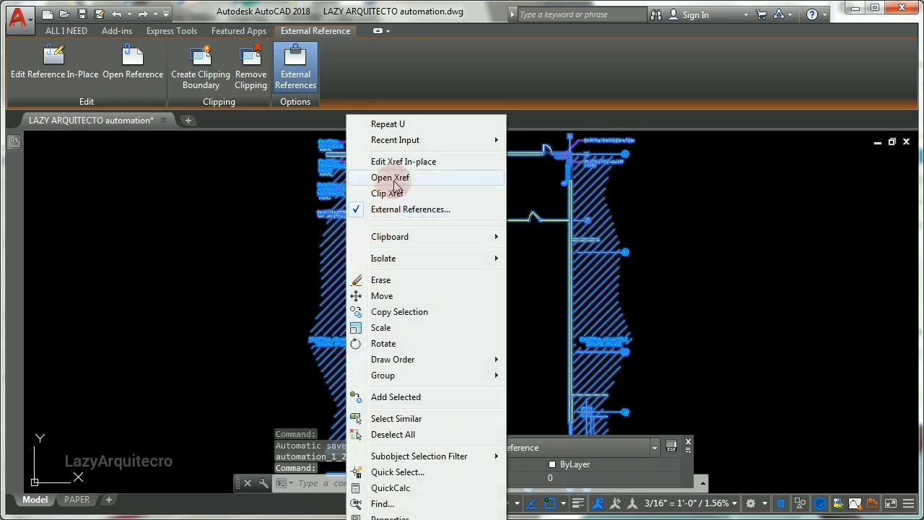
left_click(395, 184)
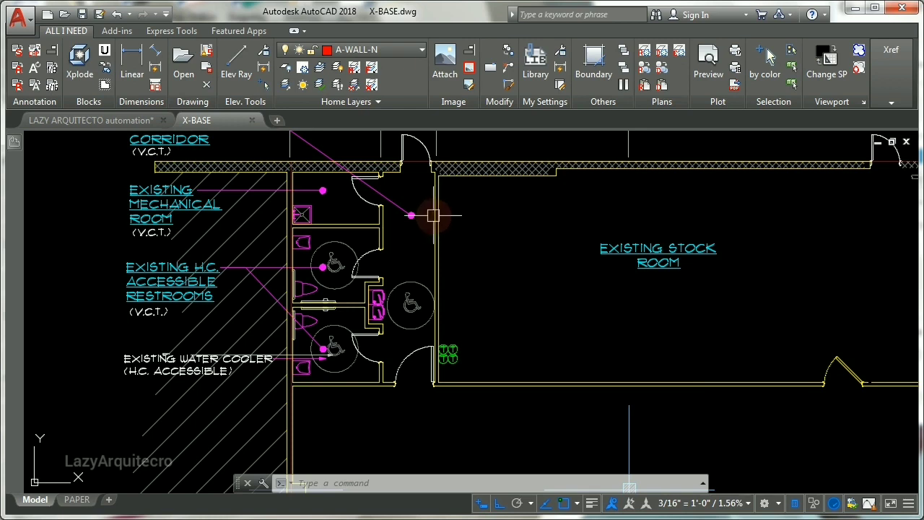
Change the color of the interior wall layer A-Wall-Intr-E to red and clear the selection
left_click(345, 224)
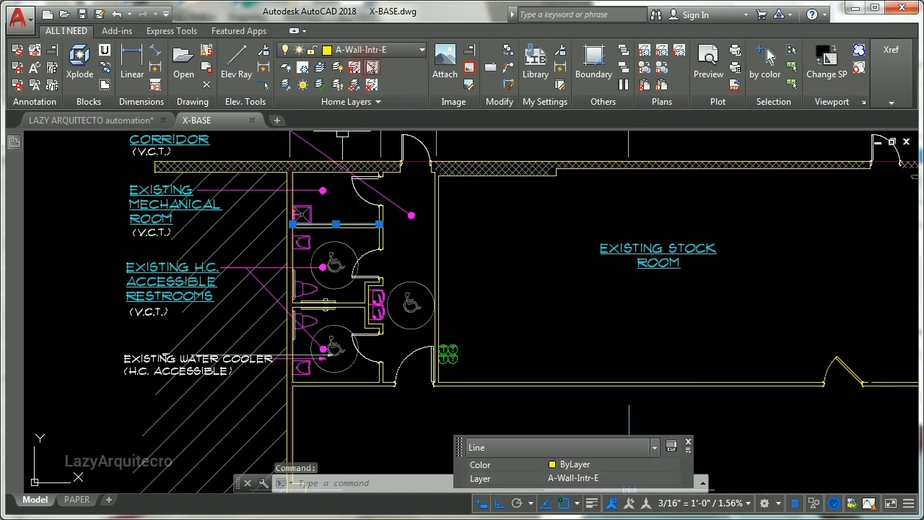
left_click(371, 49)
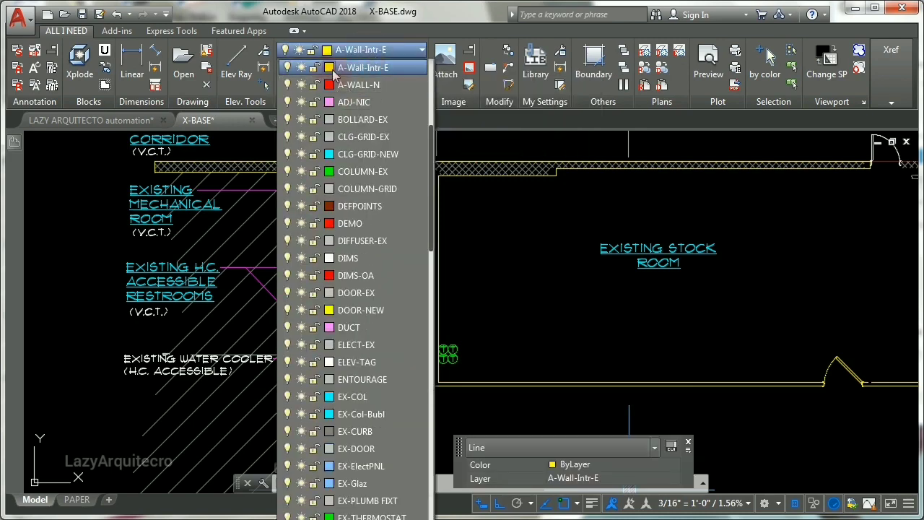
left_click(331, 70)
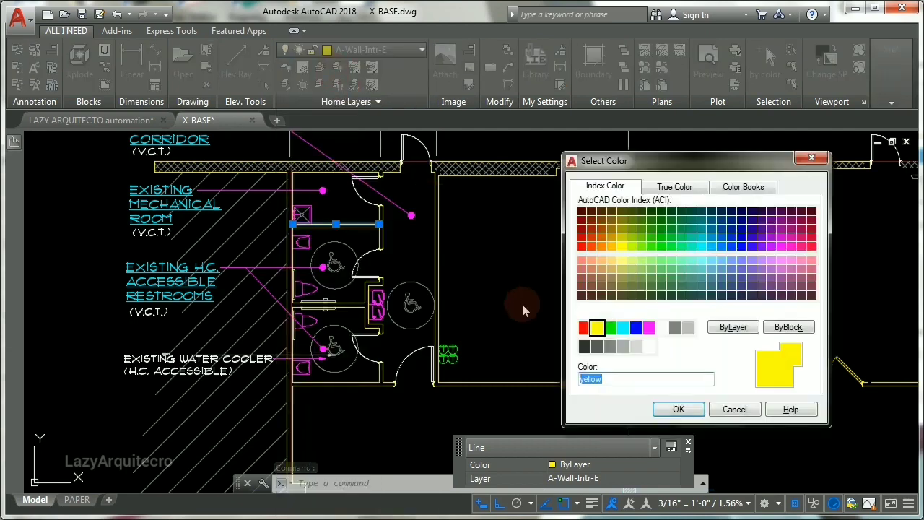
left_click(584, 328)
left_click(679, 409)
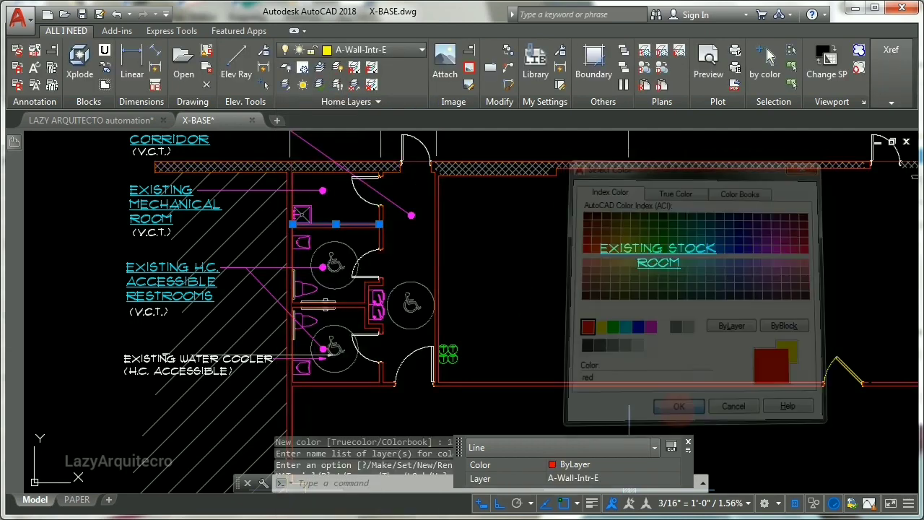
key("Escape")
key("Escape")
key("Escape")
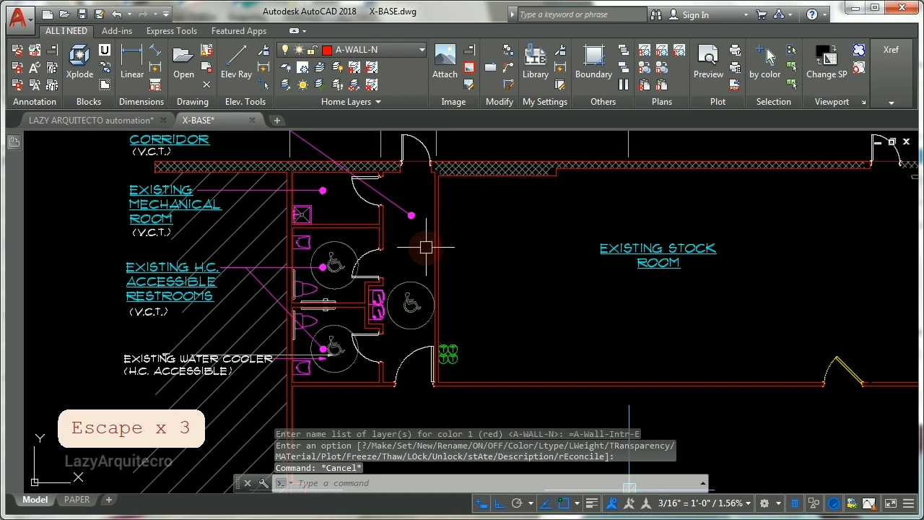
Save the X-BASE drawing with the QSAVE command
key("ctrl+s")
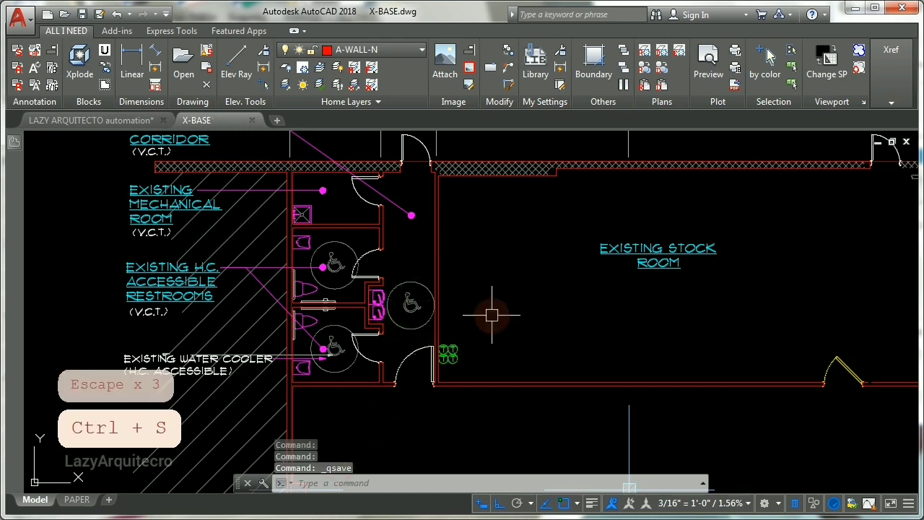
type("QSAVE")
key("Return")
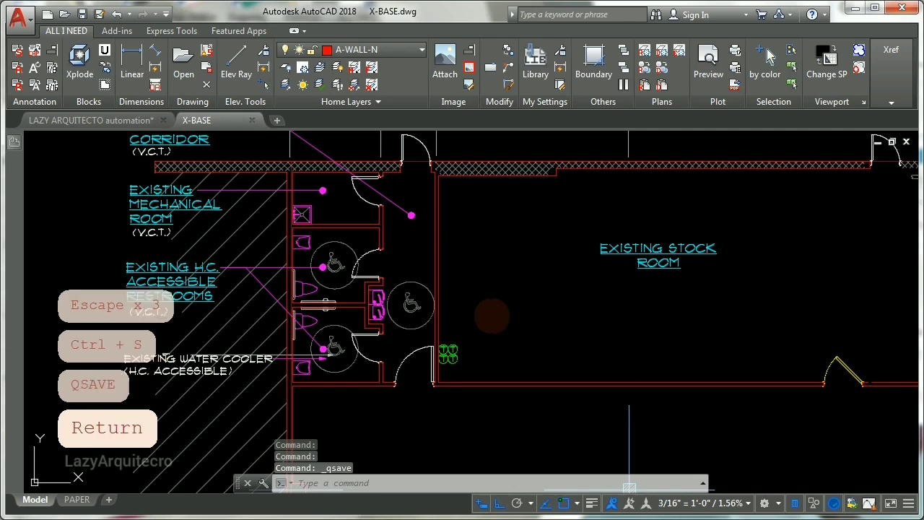
Return to the LAZY ARQUITECTO automation drawing and reload its X-BASE reference
left_click(123, 126)
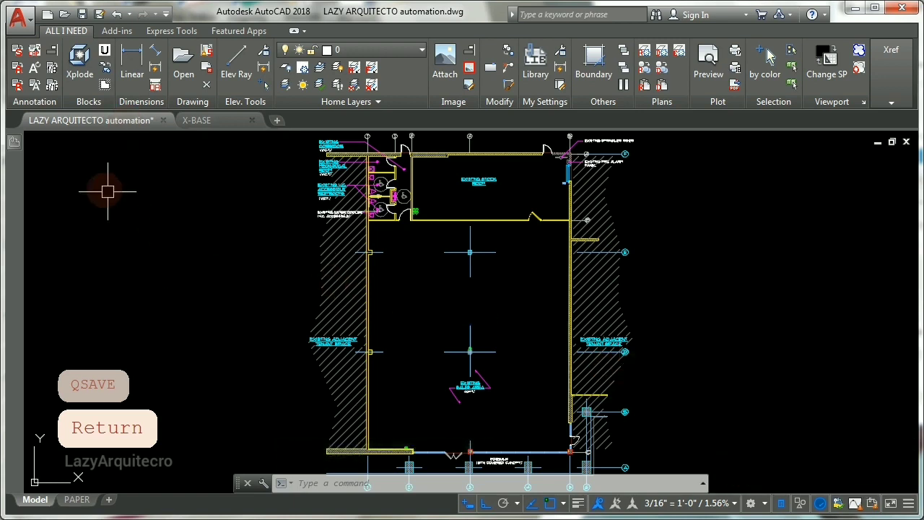
left_click(19, 146)
left_click(99, 223)
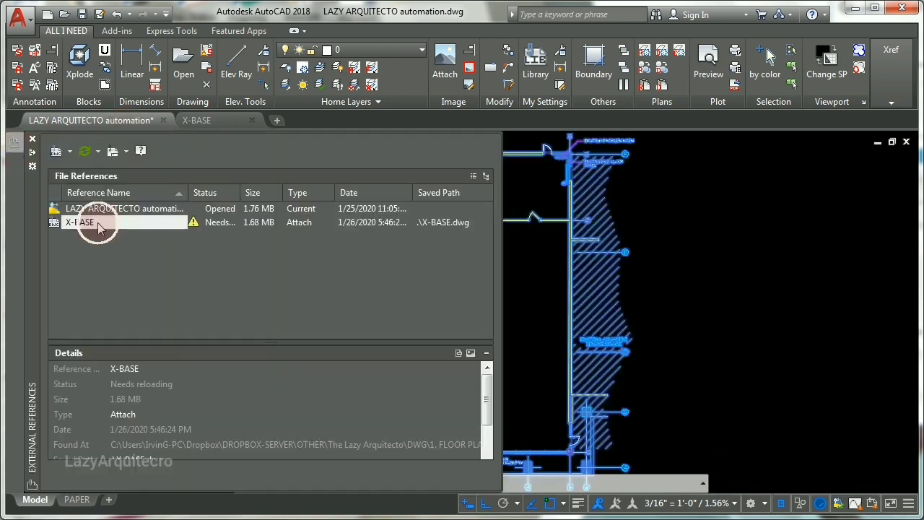
right_click(99, 225)
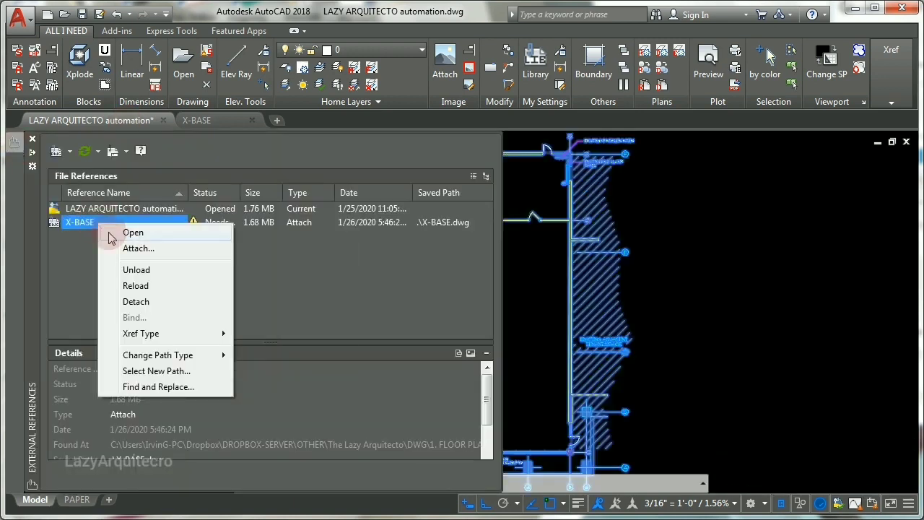
left_click(143, 288)
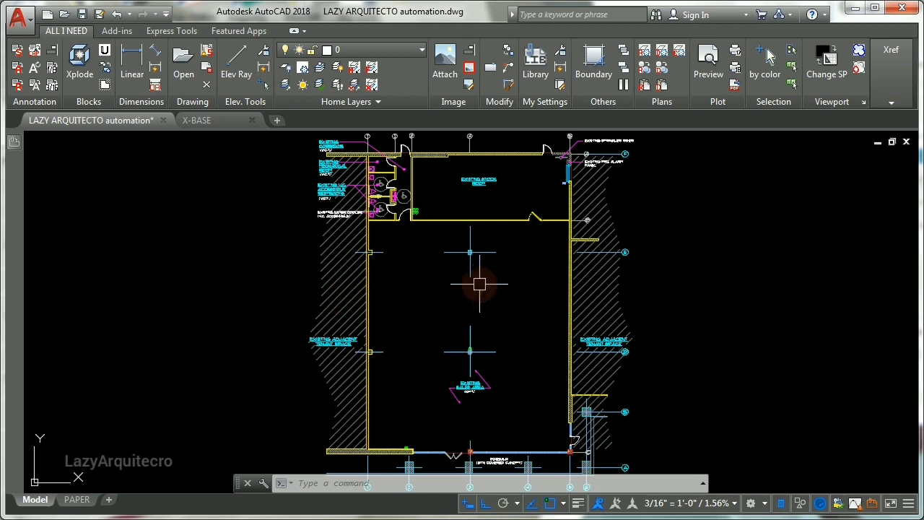
Set the VISRETAIN system variable to 0
type("VI")
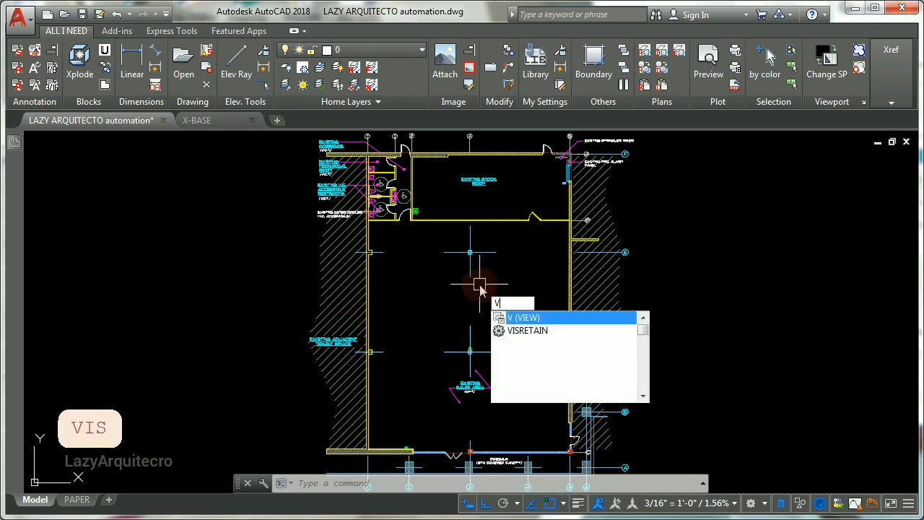
type("SR")
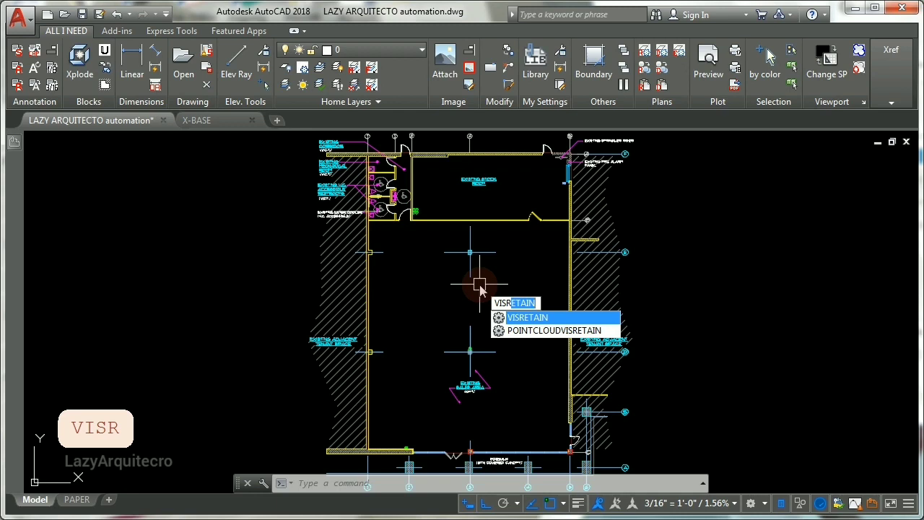
key("Return")
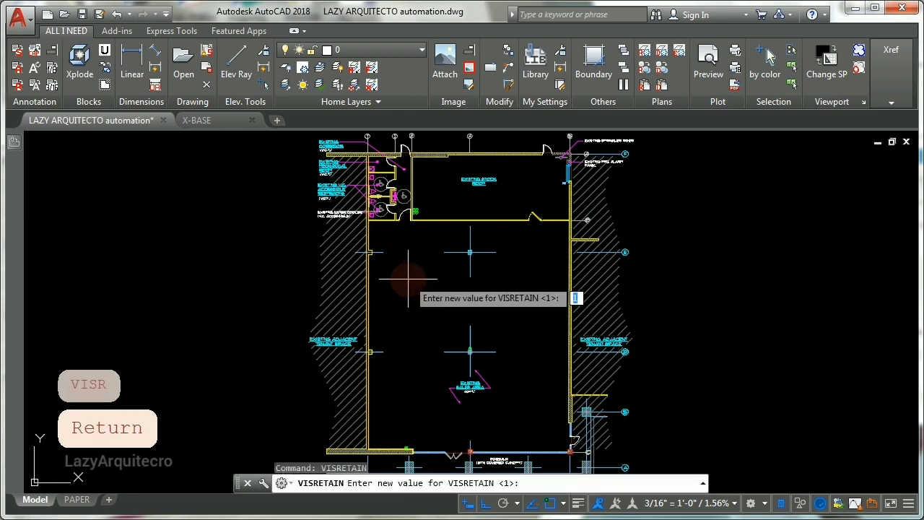
type("0")
key("Return")
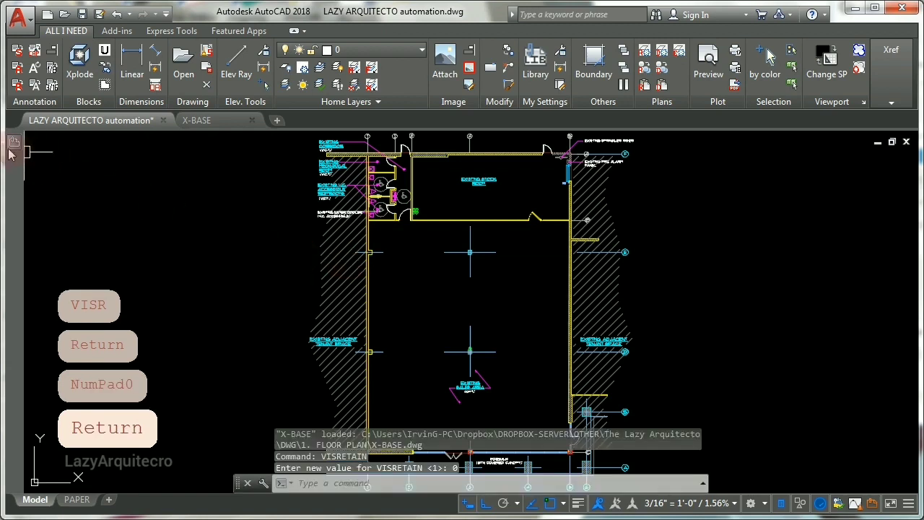
Reload the X-BASE reference again to apply the layer colors from its source drawing
mouse_move(4, 152)
left_click(90, 222)
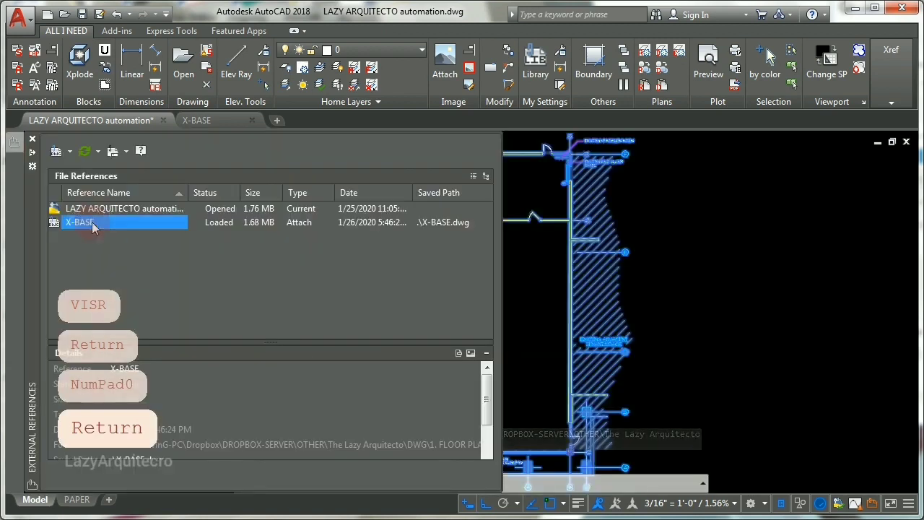
right_click(92, 222)
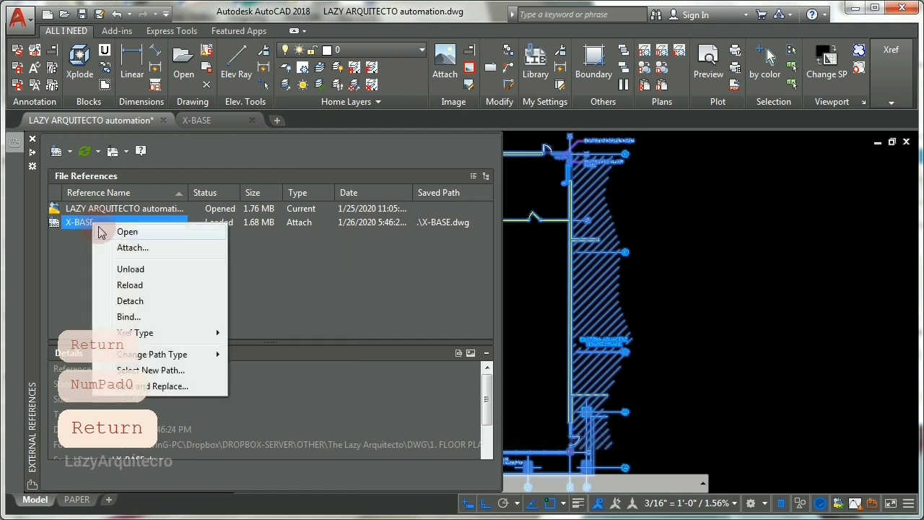
left_click(131, 285)
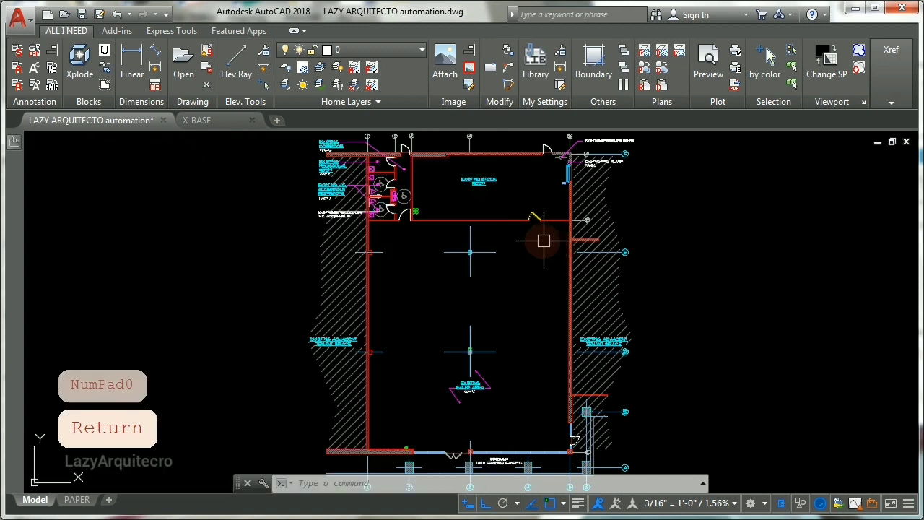